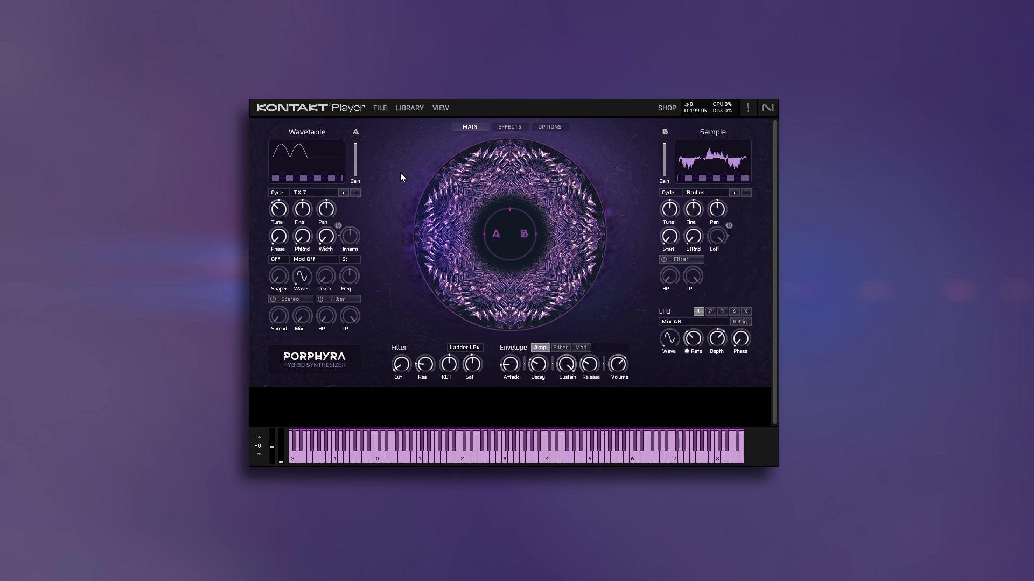
Show the instrument header and browse the Factory snapshots and their sound categories without loading one.
click(437, 108)
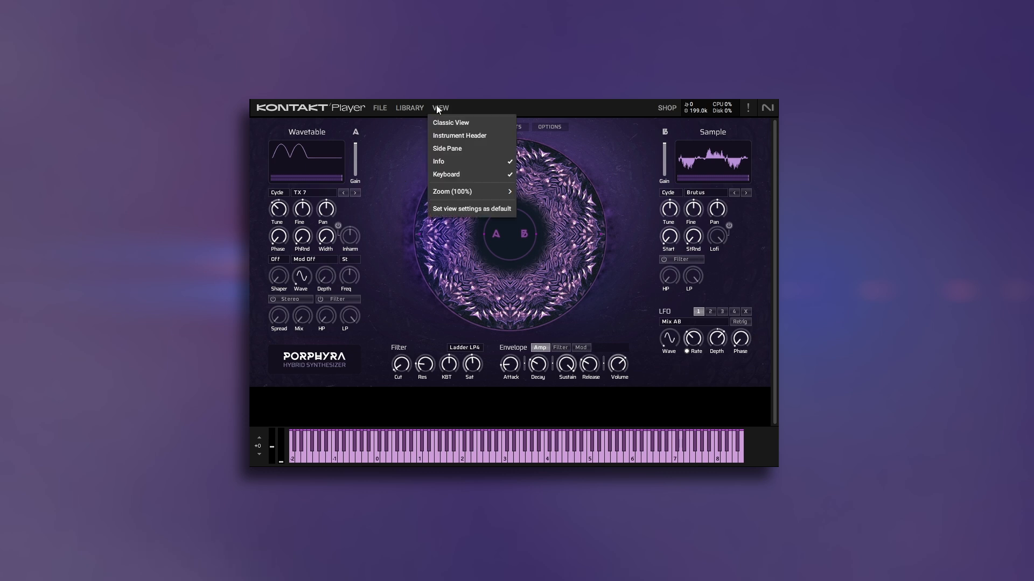
click(461, 138)
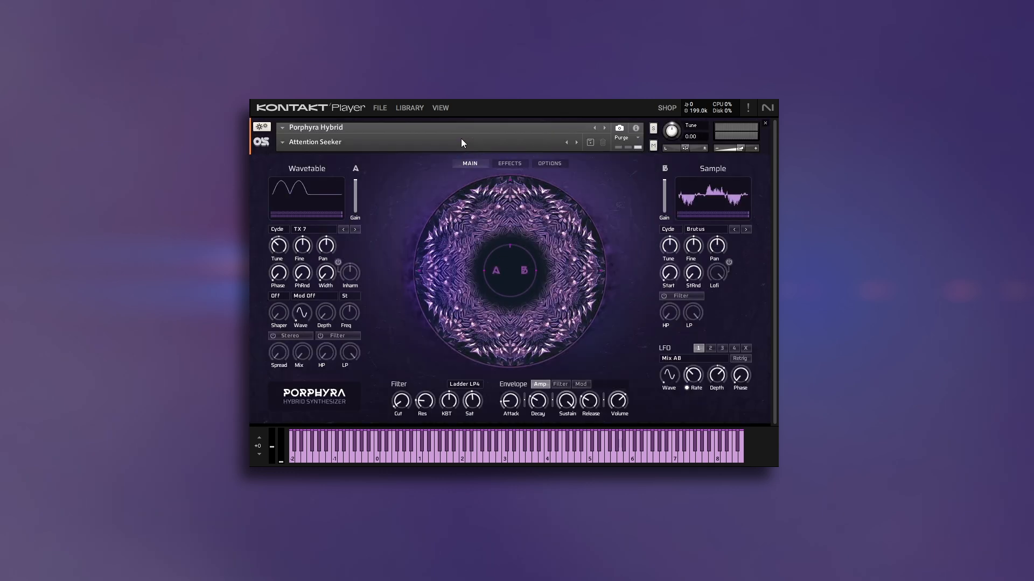
click(282, 143)
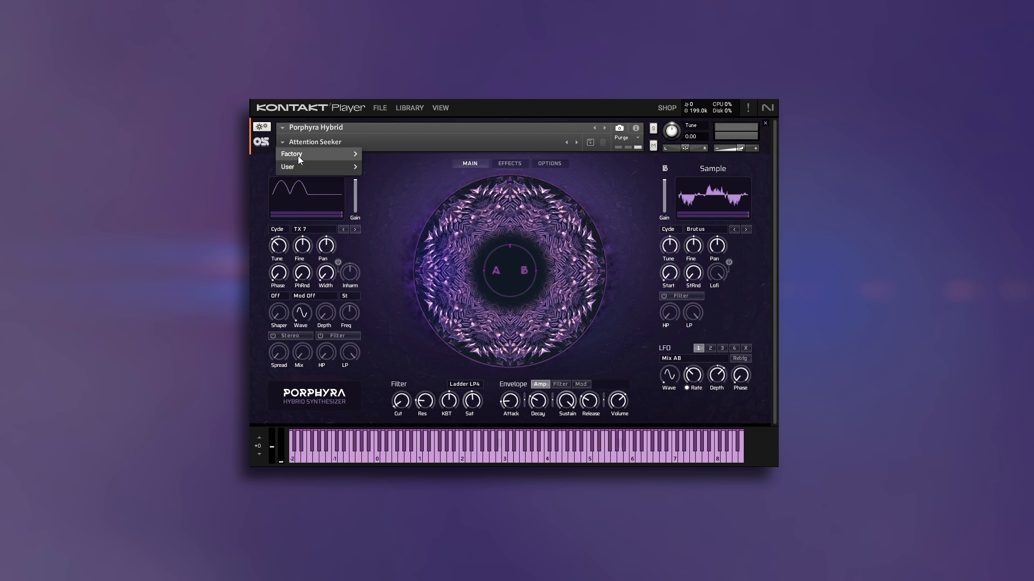
mouse_move(298, 156)
mouse_move(431, 179)
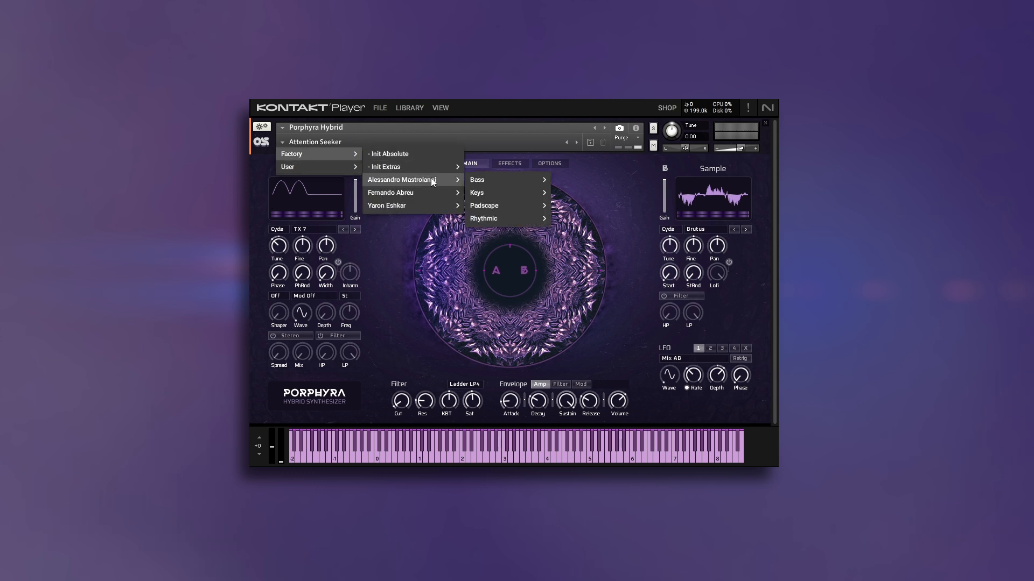
mouse_move(431, 204)
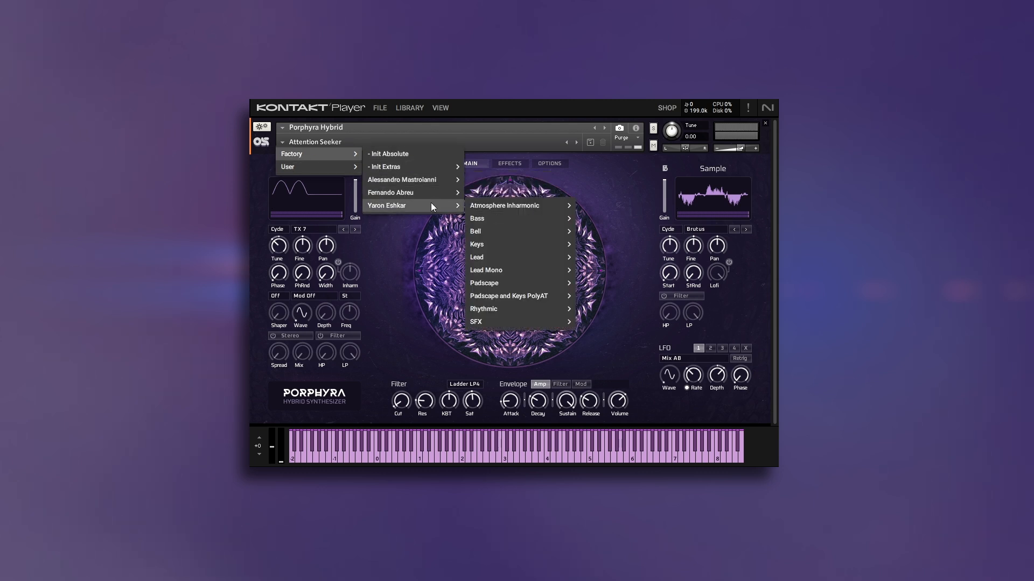
click(384, 252)
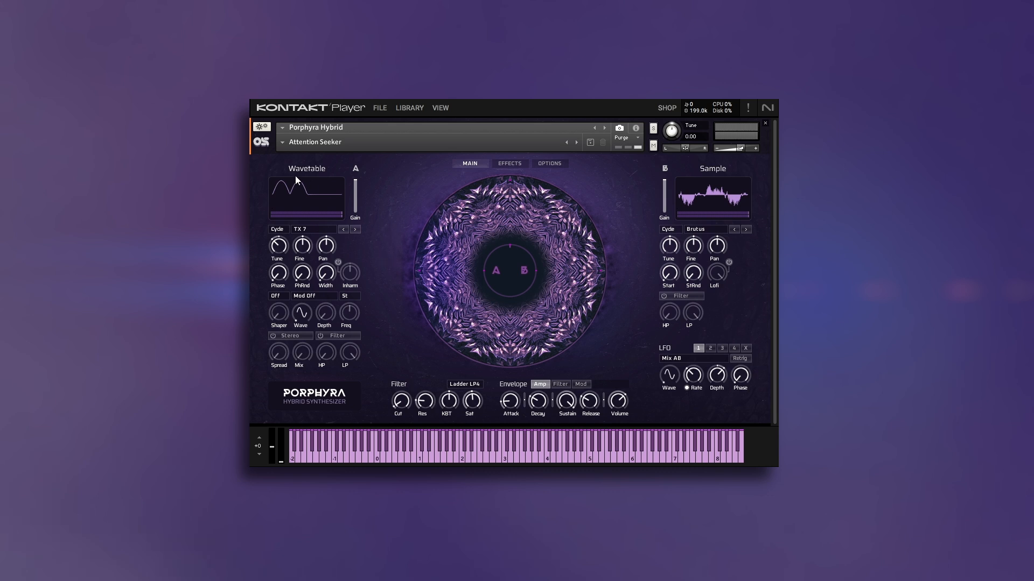
Browse the wavetable oscillator's source types and the full list of Cycle waveforms without changing the selection.
click(277, 230)
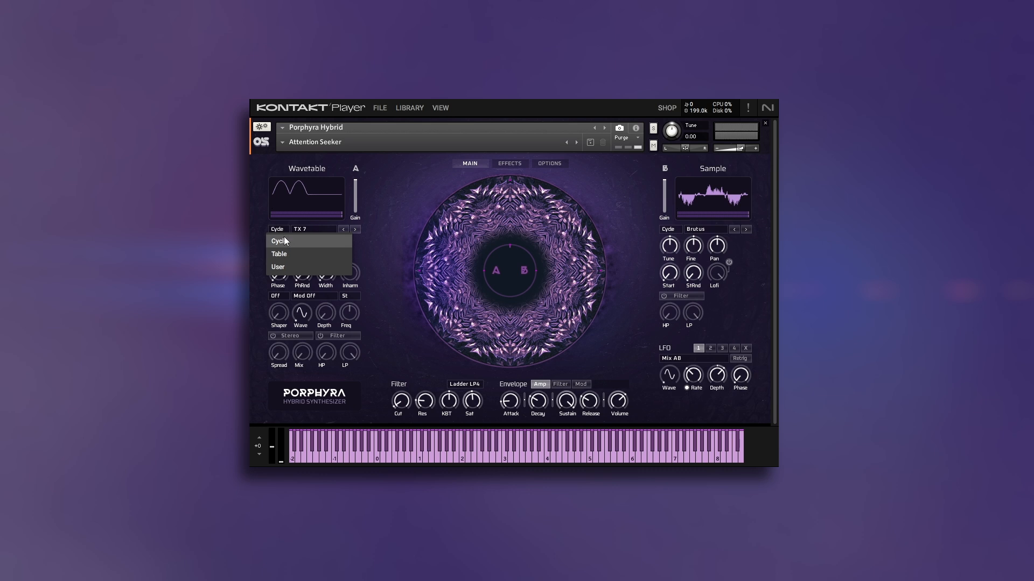
click(394, 231)
click(324, 229)
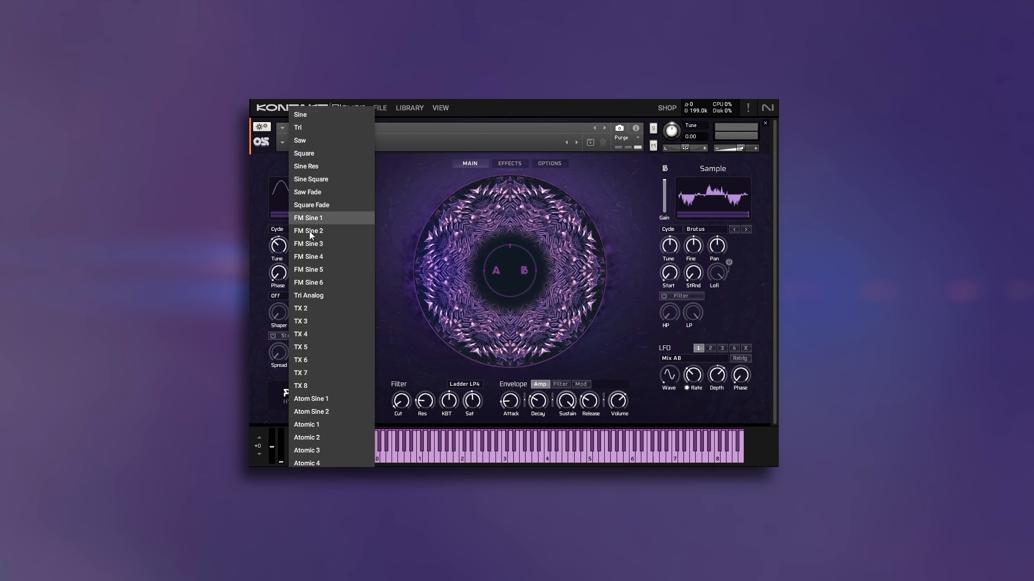
scroll(310, 234, down, 5)
scroll(310, 234, down, 15)
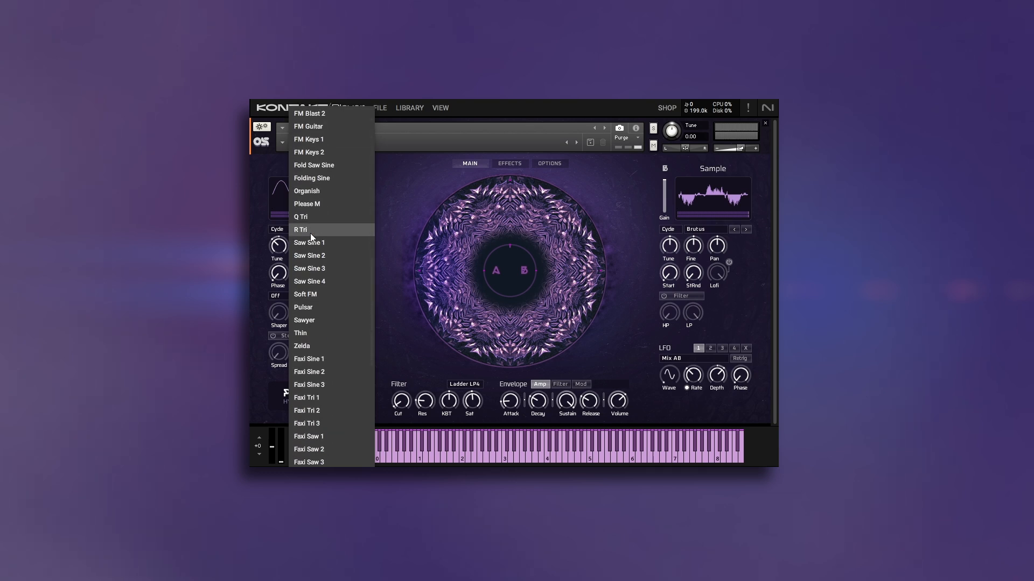
scroll(310, 233, down, 20)
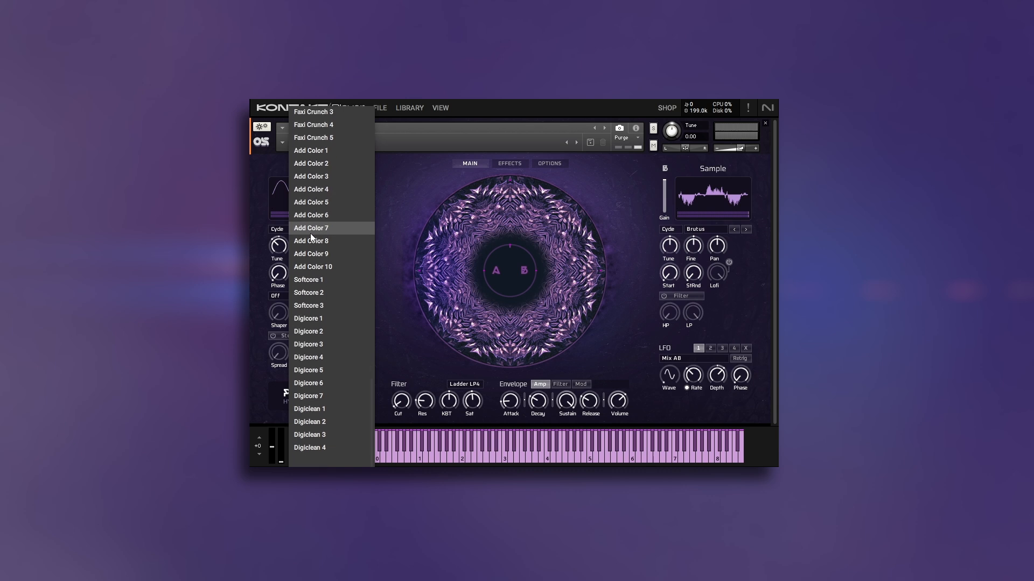
click(408, 186)
Switch the wavetable oscillator's source type to Table and look through the available wavetables.
click(278, 228)
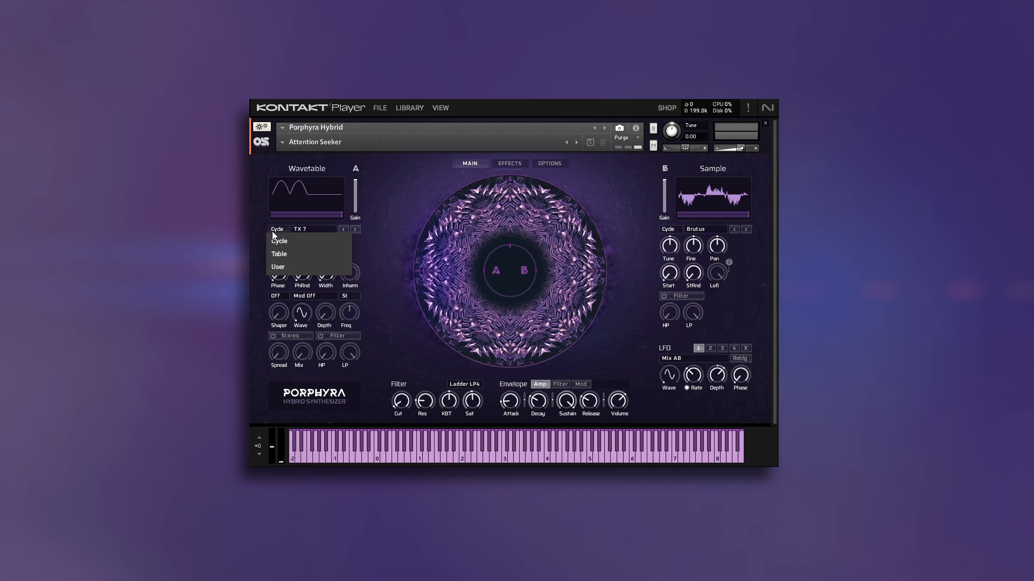
click(284, 255)
click(309, 229)
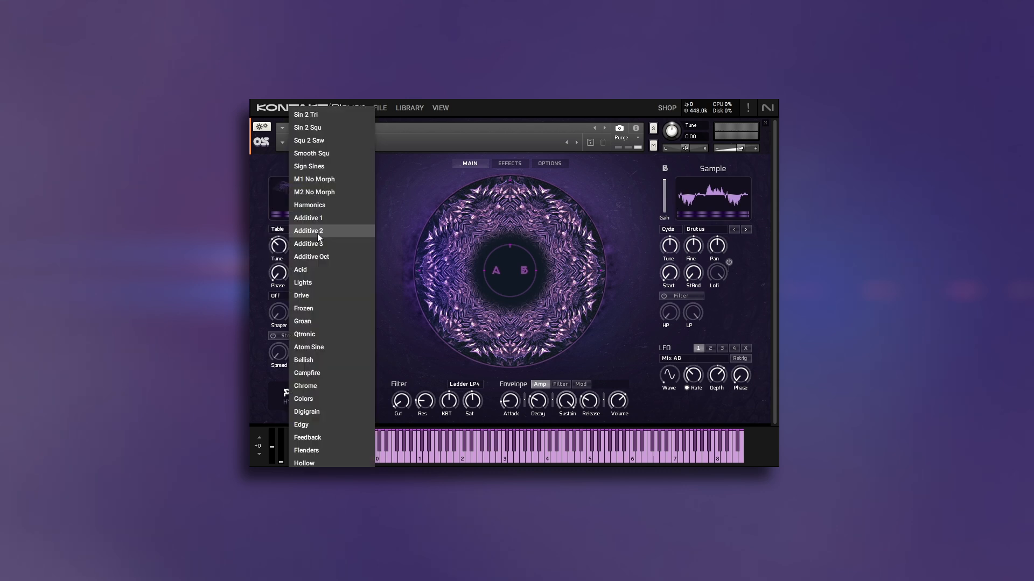
scroll(363, 274, down, 4)
scroll(362, 273, down, 15)
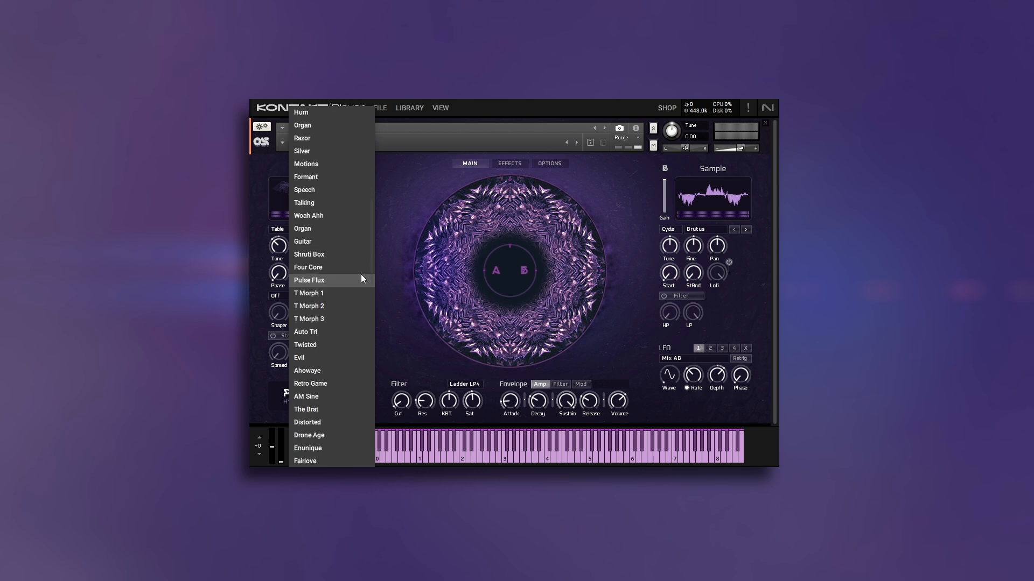
click(395, 203)
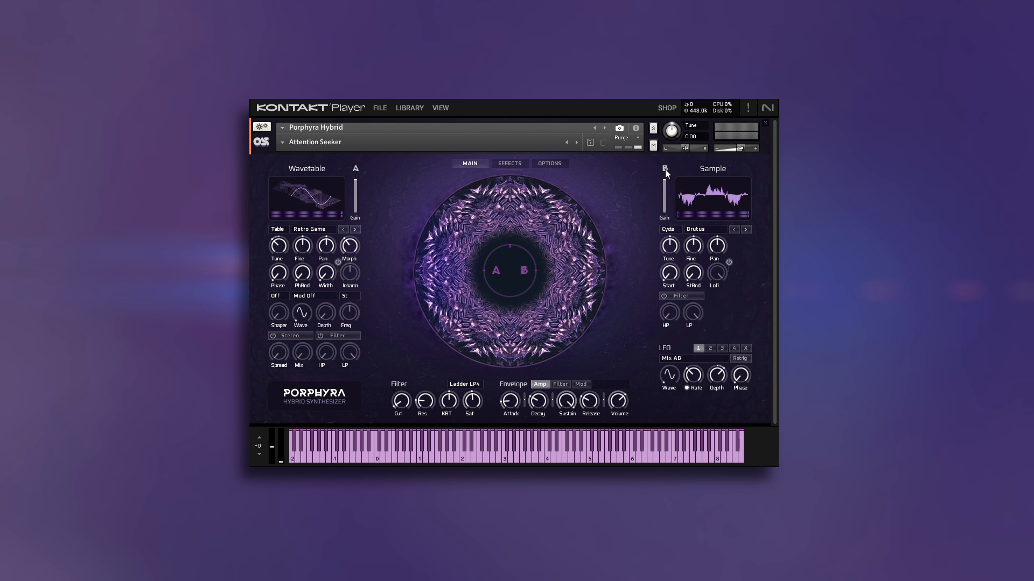
Browse the sample oscillator's Cycle sounds and its source types without changing the selection.
click(697, 232)
scroll(700, 215, down, 3)
scroll(704, 205, down, 10)
scroll(704, 206, down, 5)
click(630, 199)
click(677, 229)
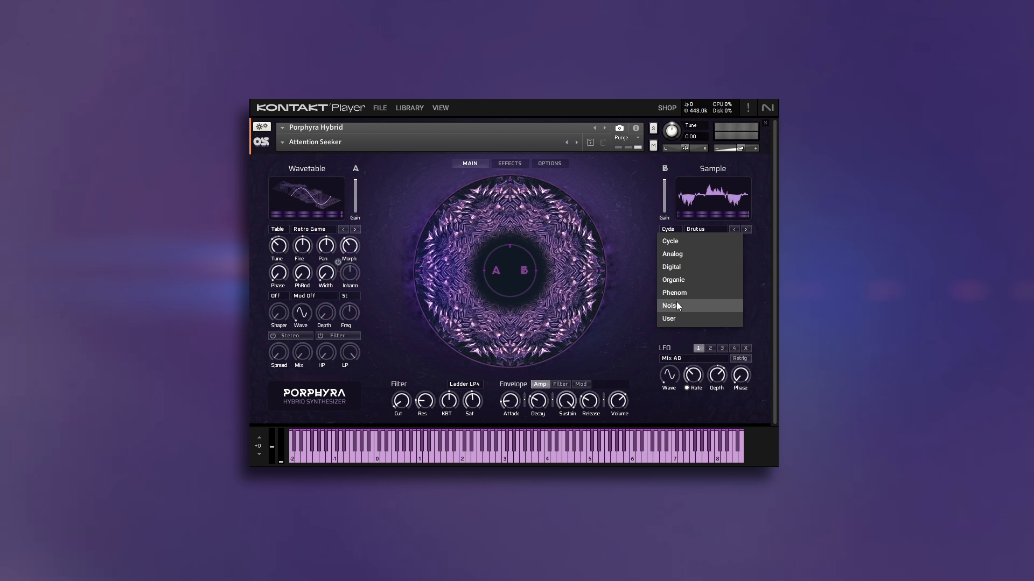
click(393, 237)
Switch both the wavetable and the sample oscillators to their User source for loading custom files.
click(274, 231)
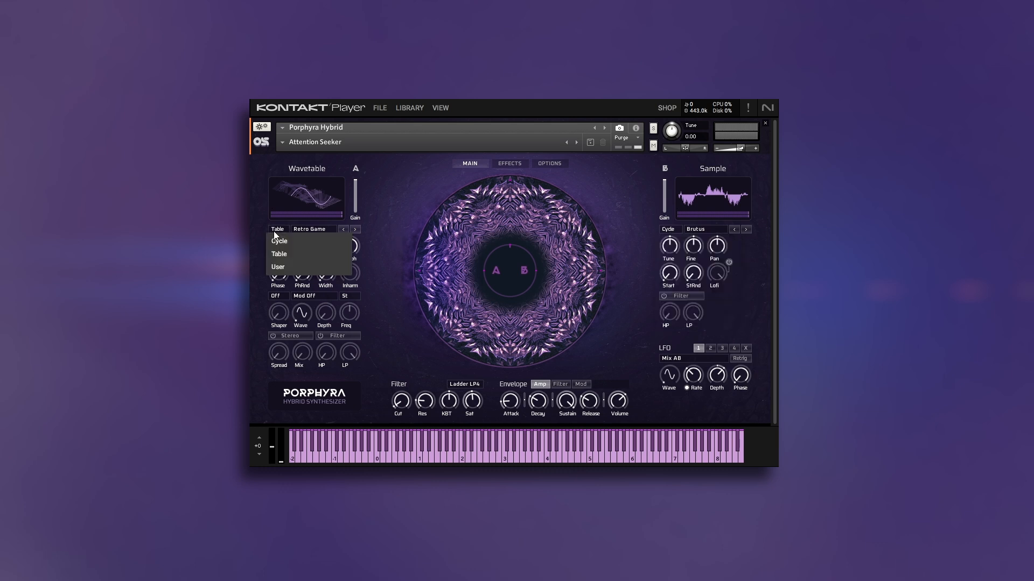
click(285, 268)
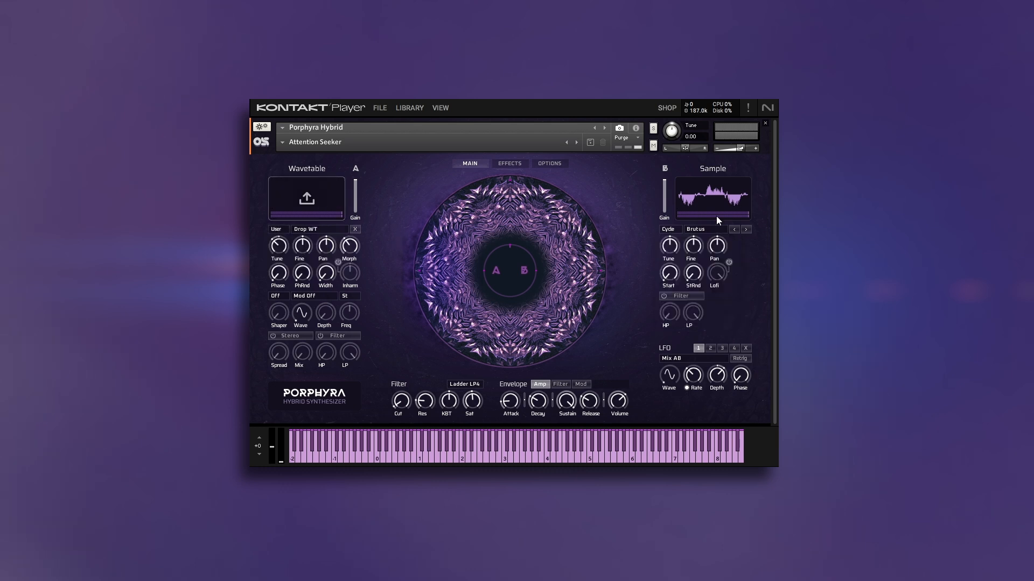
click(674, 229)
click(689, 319)
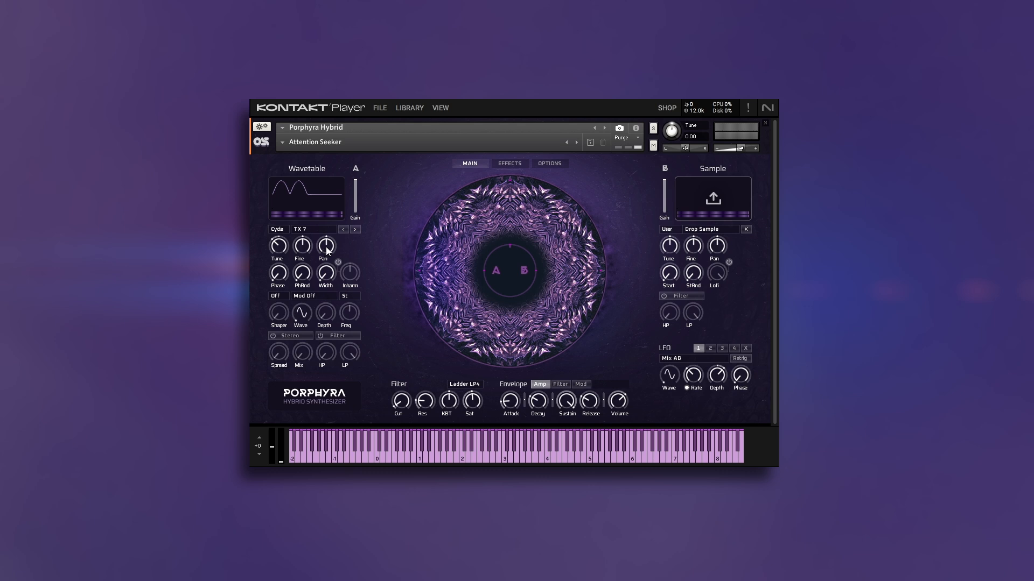
Try the wavetable oscillator's Phase control, and enable and try out its Inharm control.
drag(272, 275, 300, 279)
click(338, 262)
drag(349, 276, 364, 253)
drag(355, 305, 364, 327)
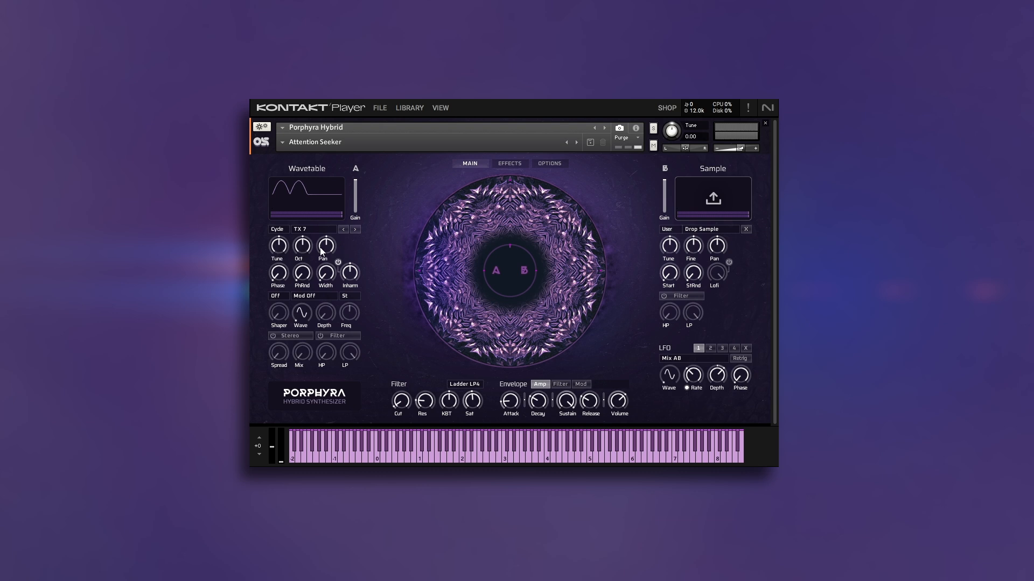
Examine the wavetable oscillator's shaper modes, modulation types and modulation frequency units, keeping the current choices.
click(276, 296)
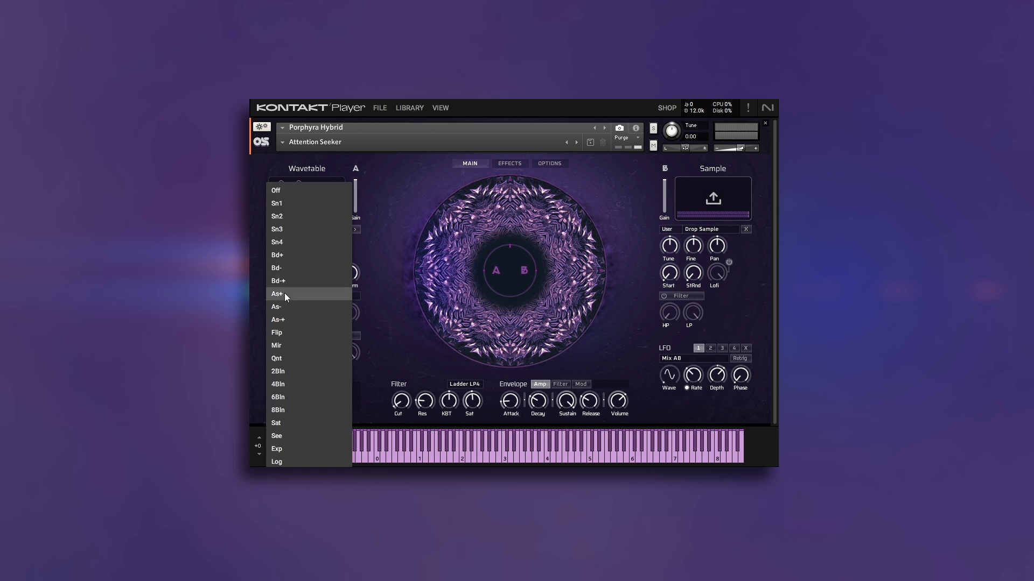
click(353, 402)
click(306, 297)
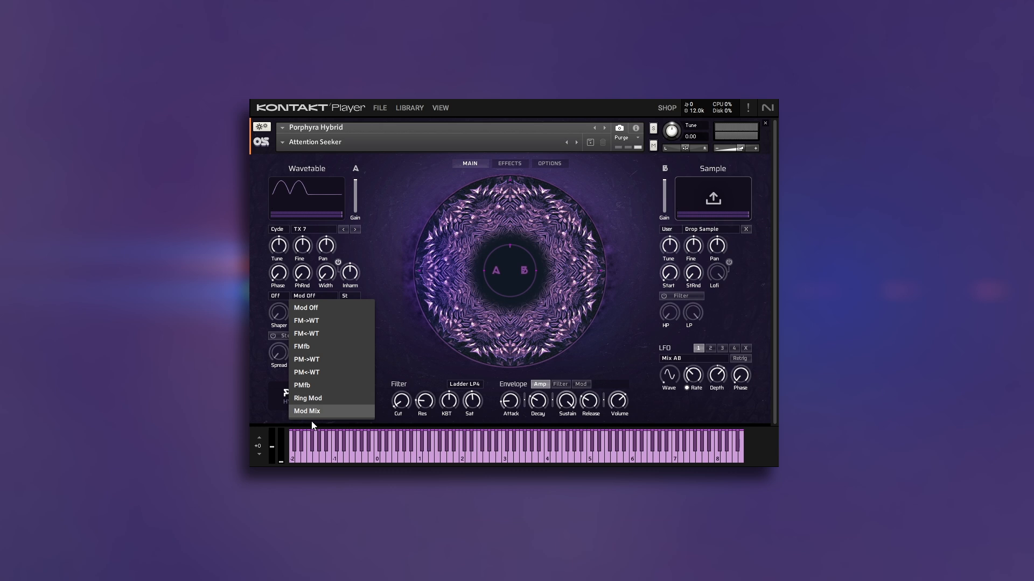
click(315, 307)
click(357, 296)
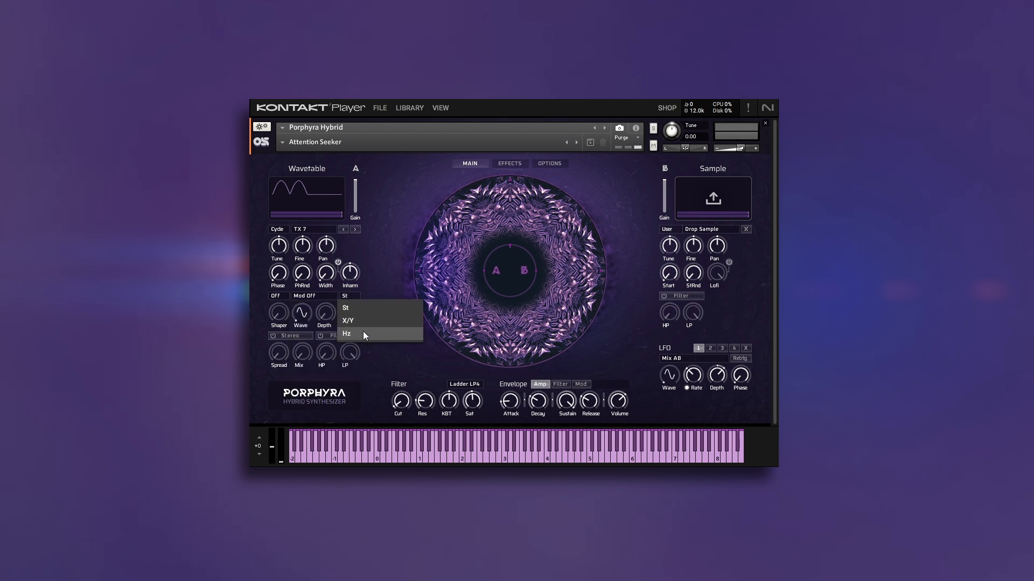
click(375, 280)
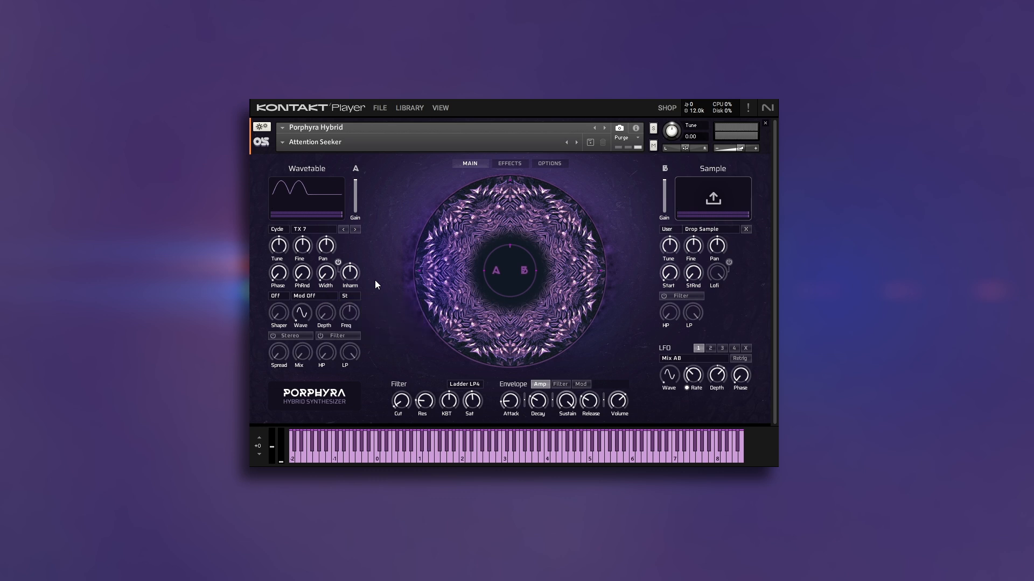
Set the wavetable shaper to Sn4 and the modulation to FMfb, raising the Shaper, Depth and Freq amounts.
click(278, 295)
click(284, 241)
drag(289, 236, 294, 227)
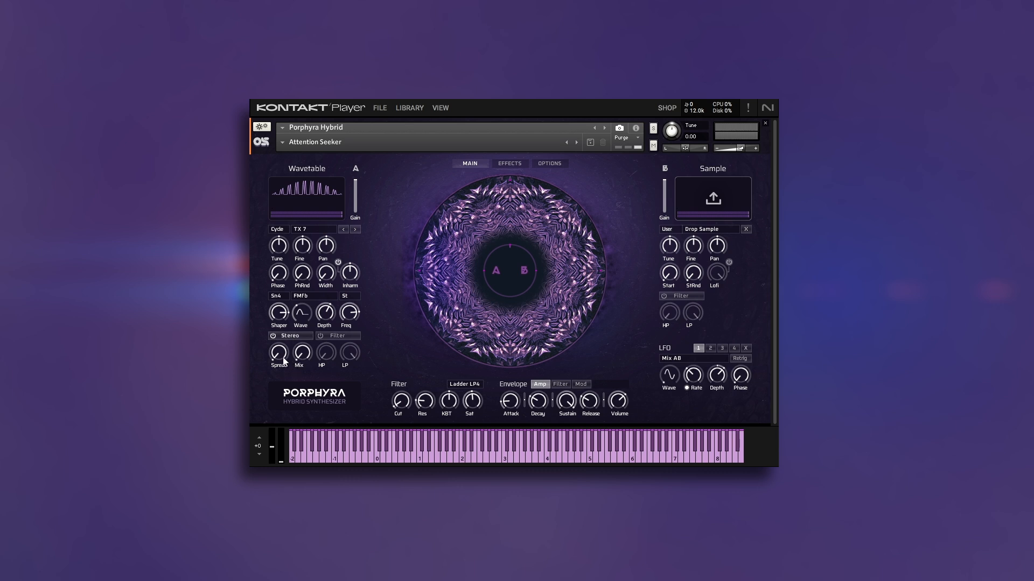
Raise the wavetable's stereo Spread and set its Mix to 57.4%, and enable its filter with HP raised and LP lowered.
drag(284, 361, 302, 298)
drag(300, 361, 311, 302)
click(338, 336)
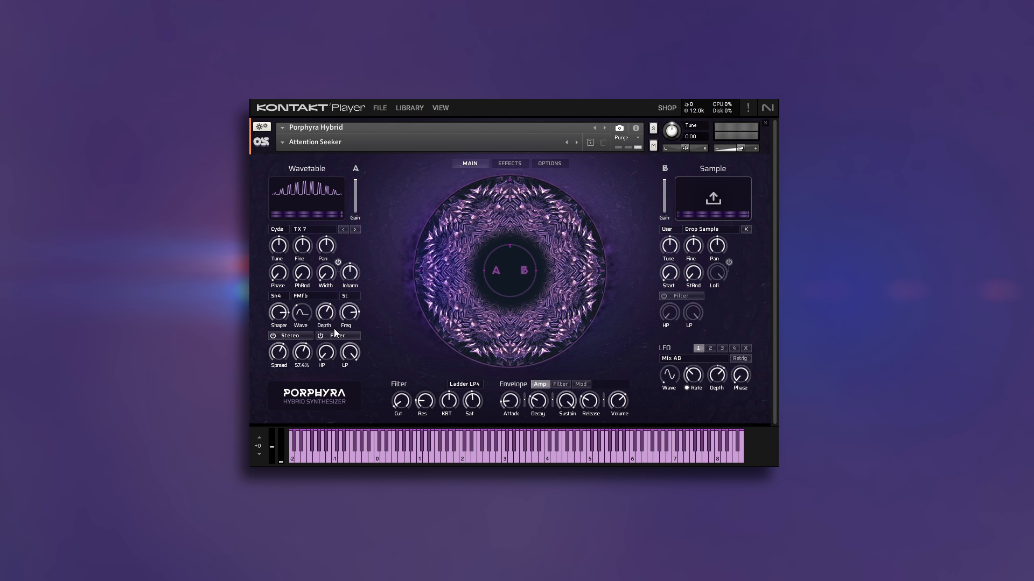
drag(331, 357, 338, 315)
drag(350, 356, 348, 398)
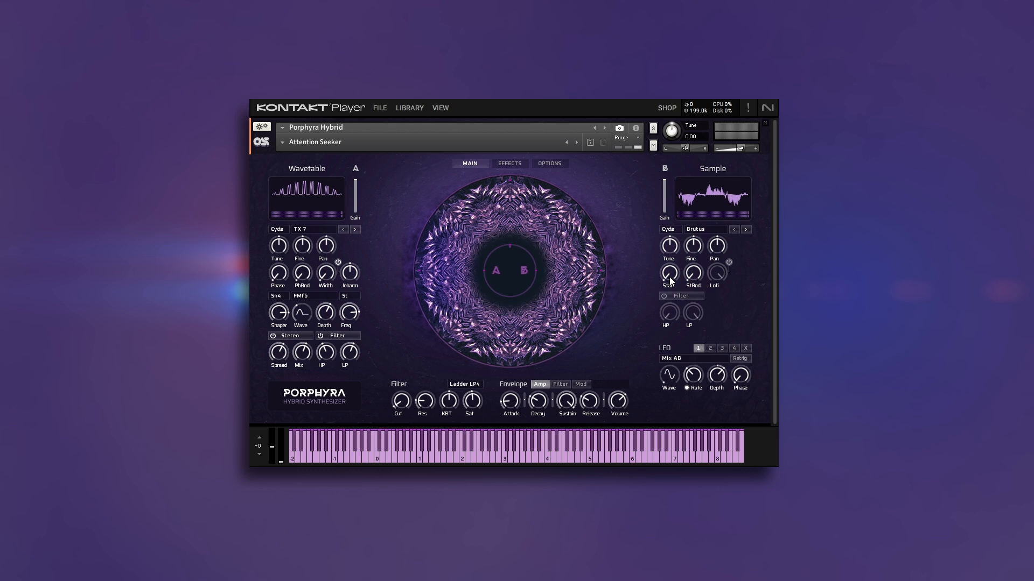
Try the sample oscillator's Start position, return it to minimum, and turn start randomization (StRnd) fully up.
drag(670, 280, 746, 167)
drag(671, 273, 654, 396)
drag(695, 277, 729, 172)
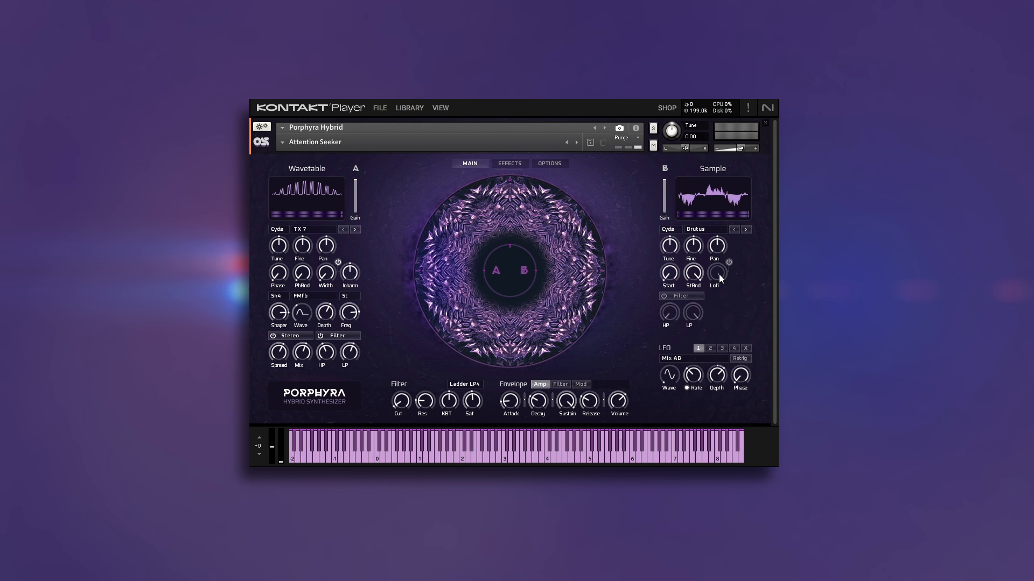
Try the sample oscillator's Lofi amount, and enable its filter with HP and LP adjusted.
drag(722, 329, 721, 361)
click(664, 295)
drag(666, 316, 690, 338)
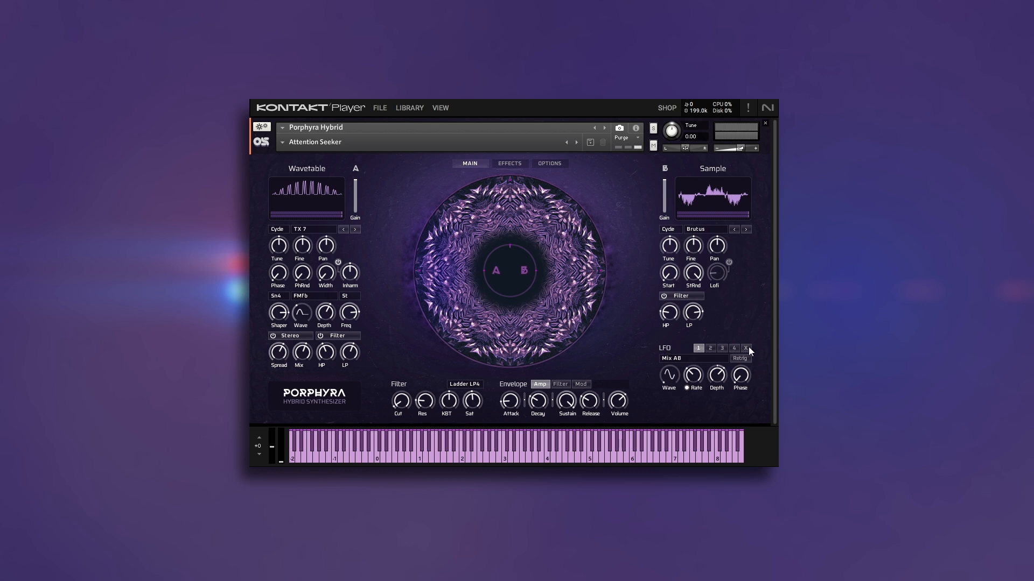
Browse the LFO modulation targets and the main filter types, keeping Mix AB and Ladder LP4.
click(693, 362)
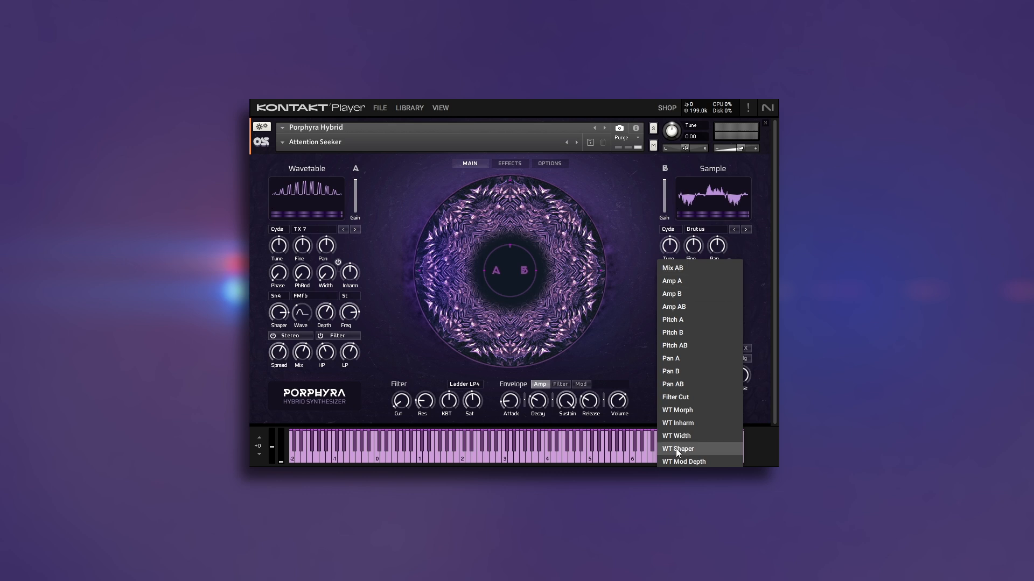
click(642, 396)
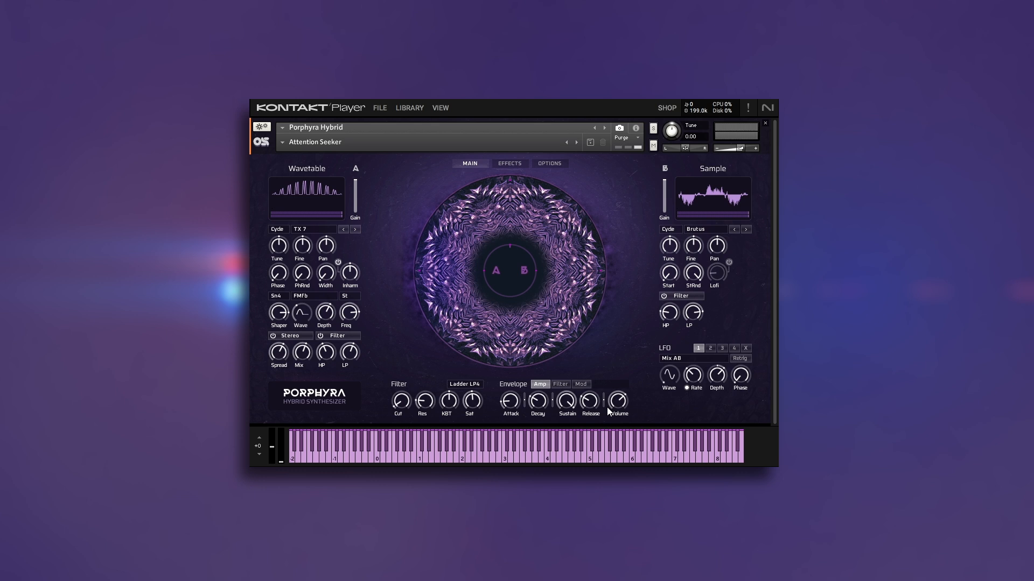
click(460, 384)
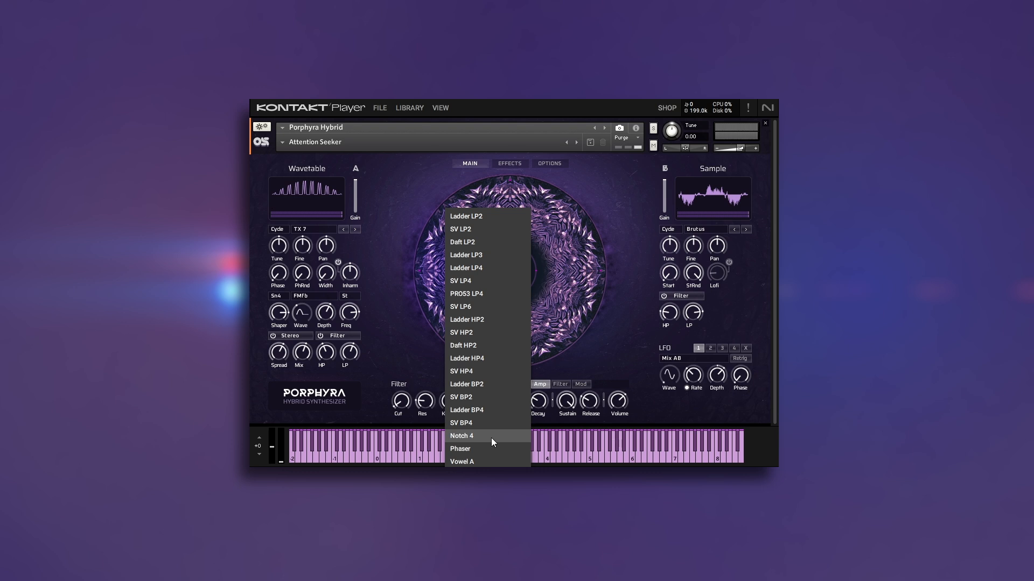
click(491, 478)
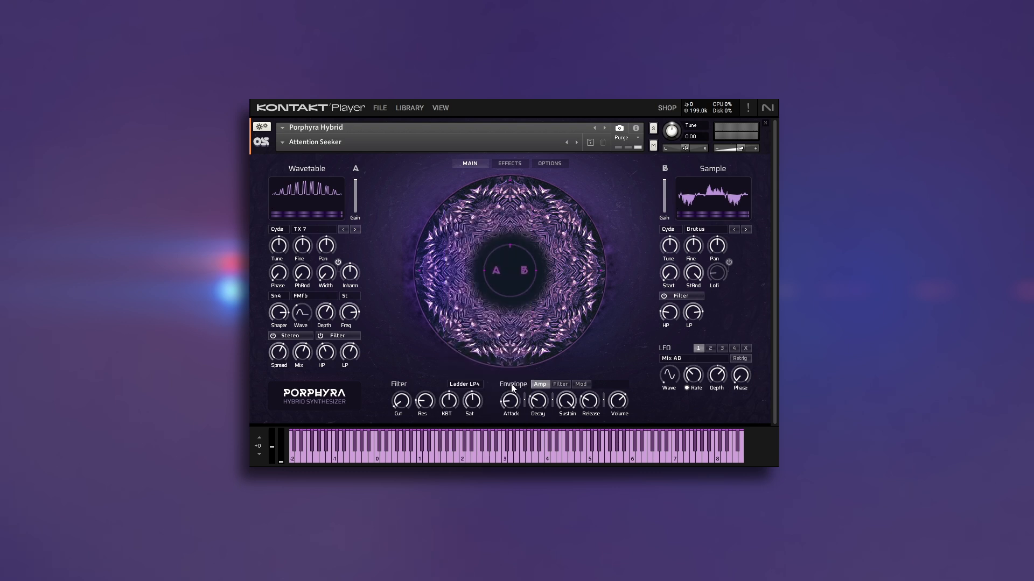
Show the Filter envelope followed by the Mod envelope, and adjust the Mod envelope's attack curve.
click(560, 384)
click(577, 385)
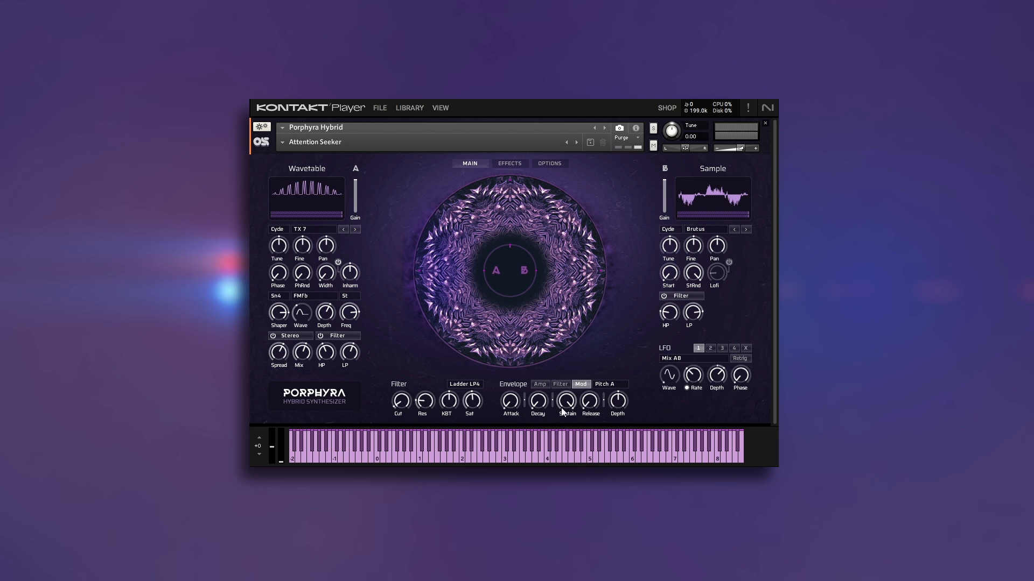
mouse_move(526, 405)
mouse_move(526, 405)
mouse_down()
mouse_move(521, 438)
mouse_move(527, 394)
mouse_up()
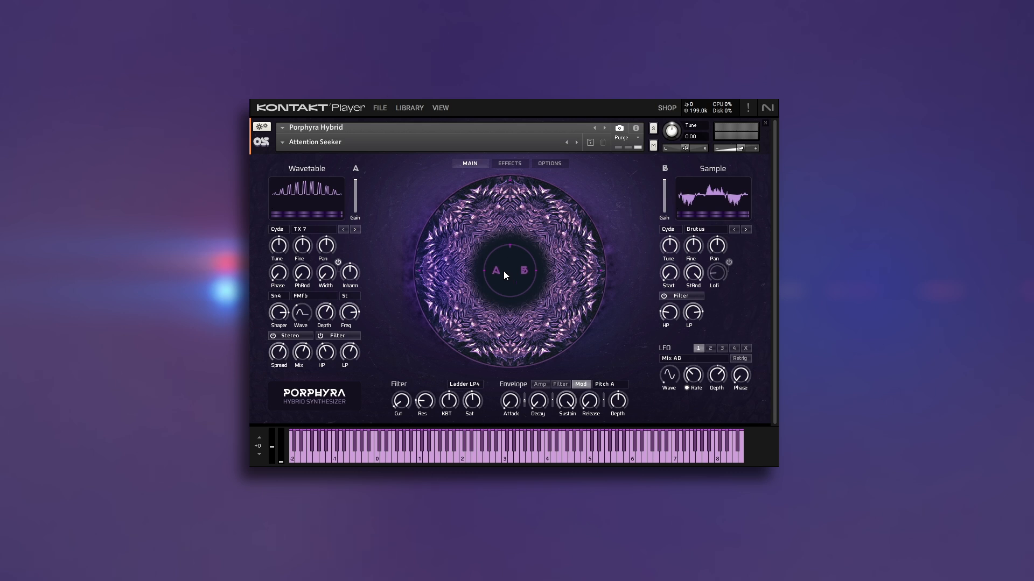
Try blending between oscillators A and B with the central mix control, and open the effects section.
drag(507, 270, 496, 397)
drag(494, 414, 581, 125)
click(508, 163)
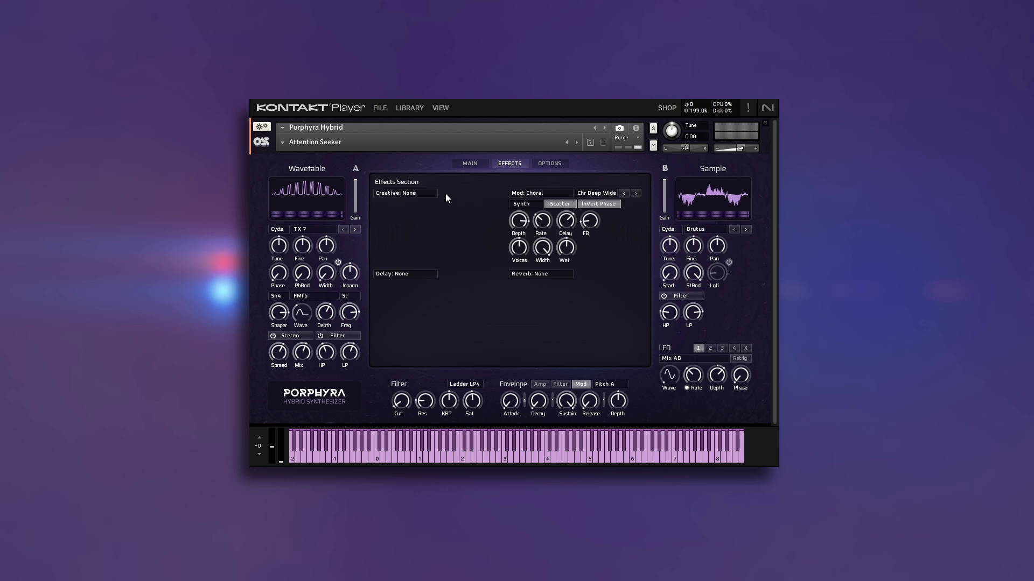
Browse the creative and modulation effect types, keeping Creative at None and Mod at Choral.
click(423, 194)
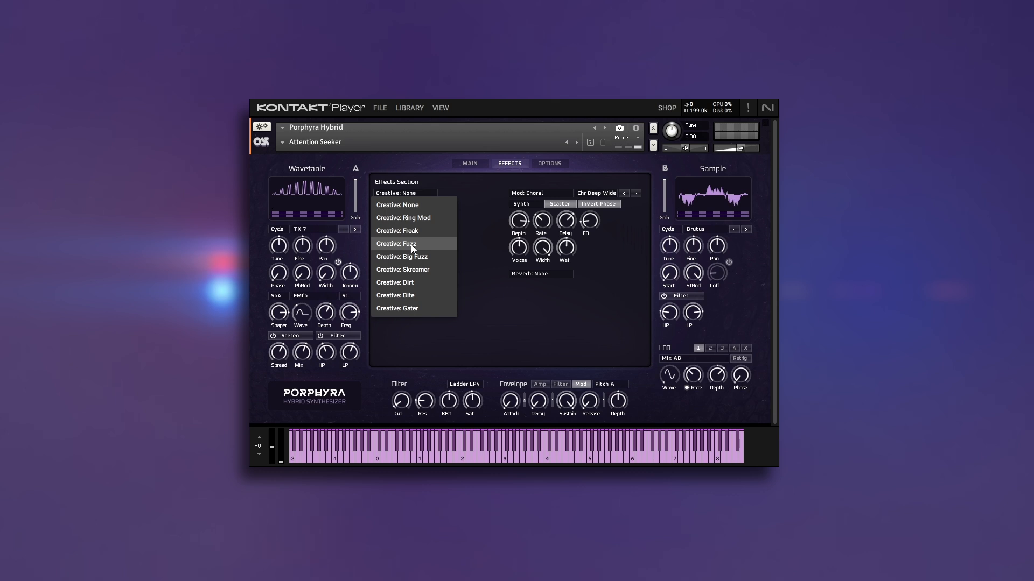
click(521, 197)
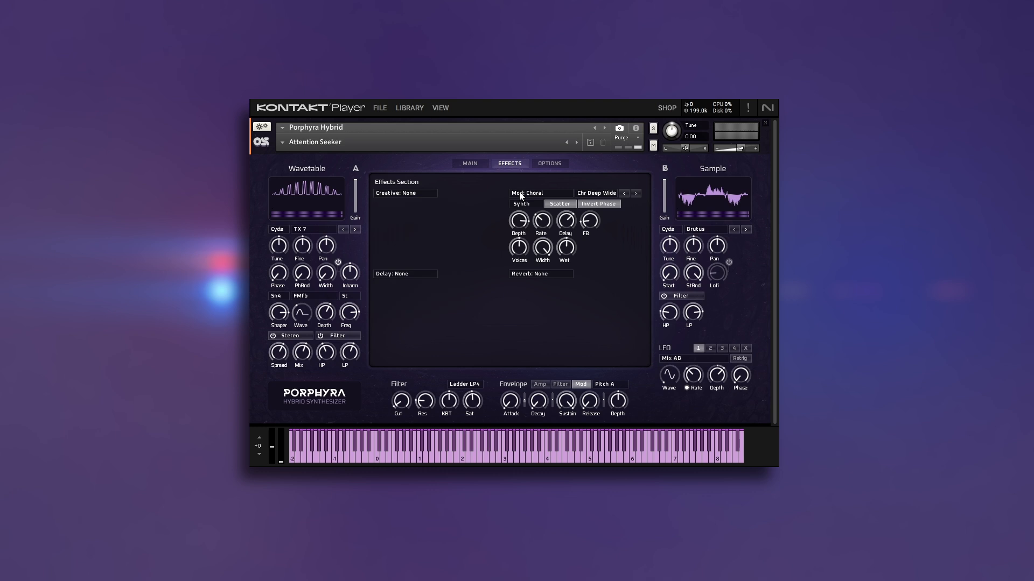
click(550, 192)
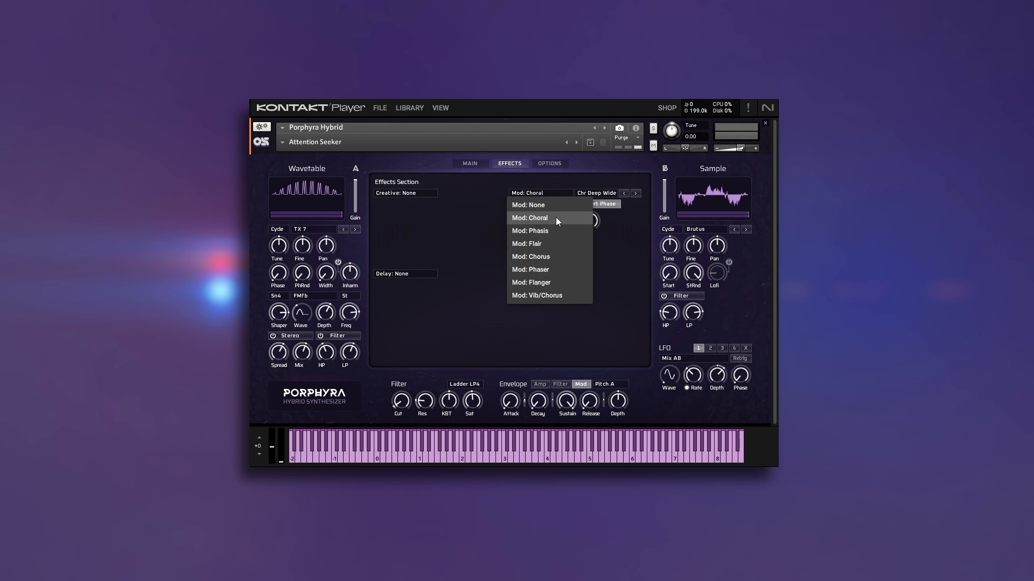
click(452, 240)
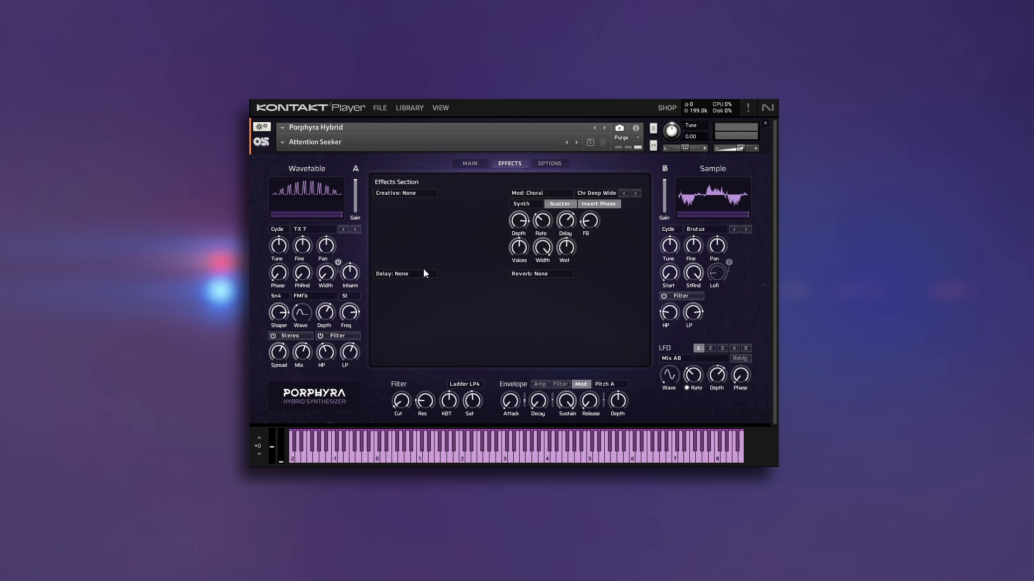
Try Replika as the delay, and Galois followed by Raum as the reverb.
click(421, 273)
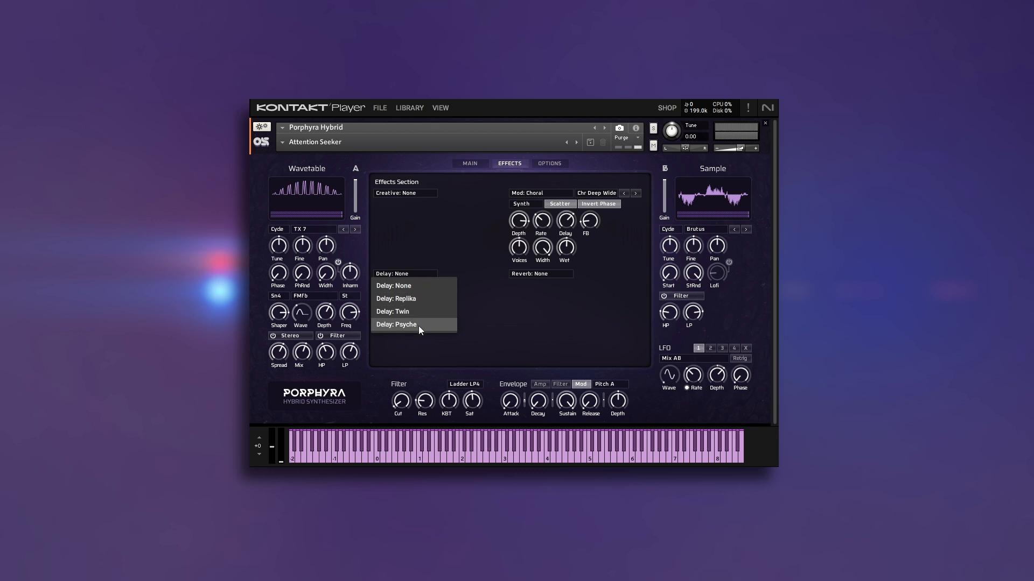
click(419, 300)
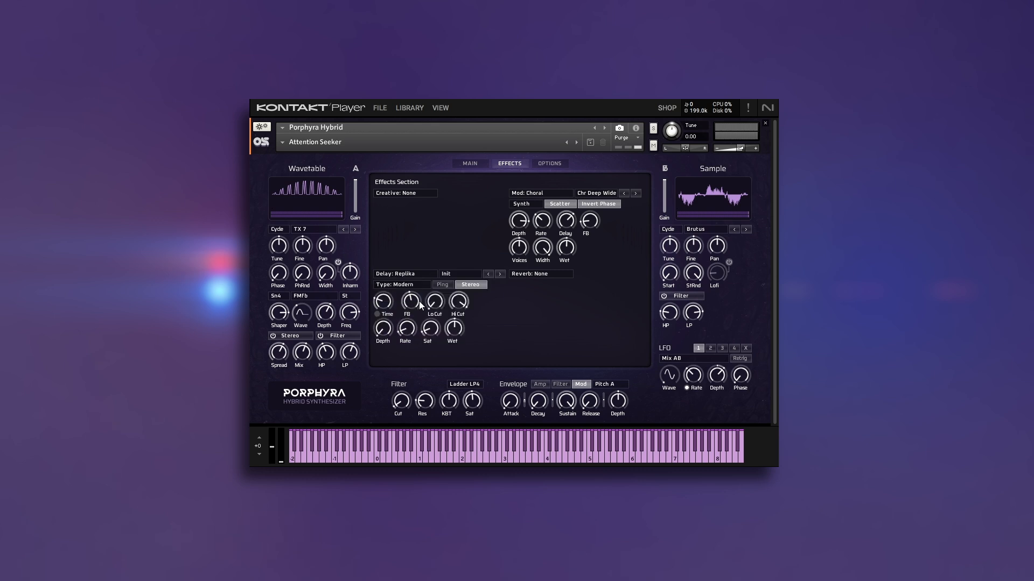
click(526, 275)
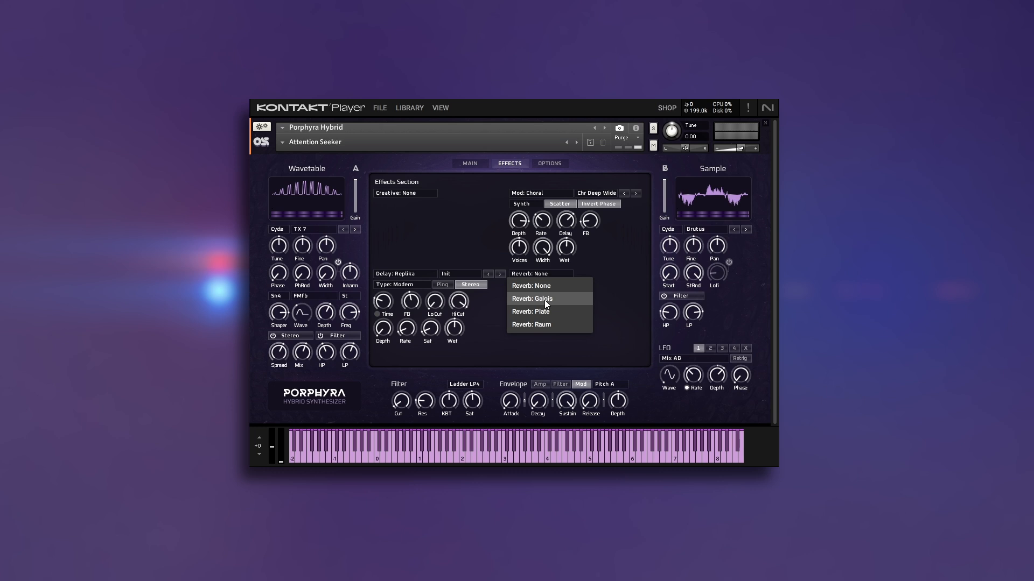
click(544, 299)
click(554, 272)
click(538, 315)
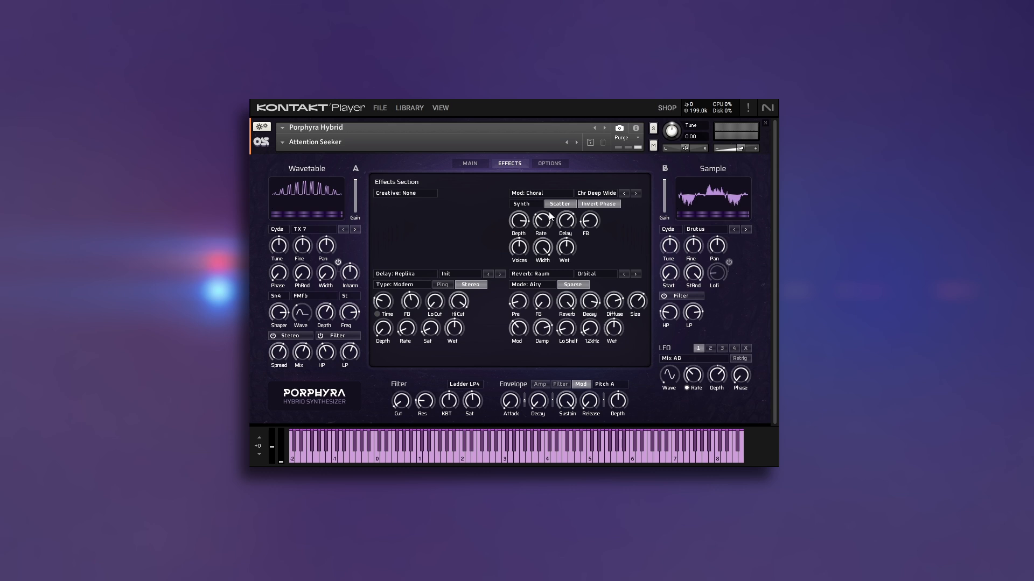
Set the Mod, Delay and Reverb effect slots to None.
click(580, 193)
click(551, 195)
click(539, 194)
click(516, 205)
click(412, 273)
click(413, 281)
click(539, 275)
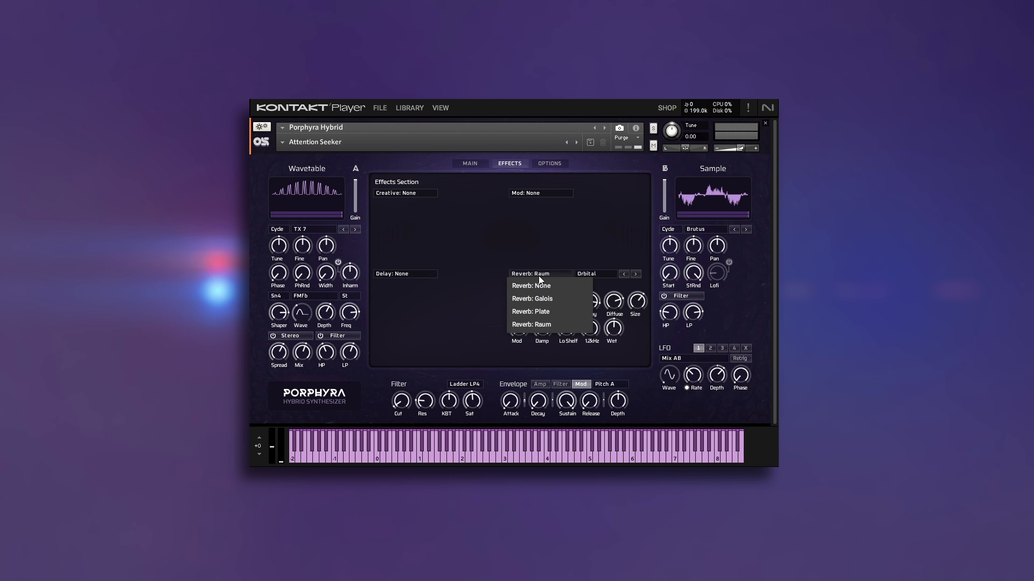
click(540, 288)
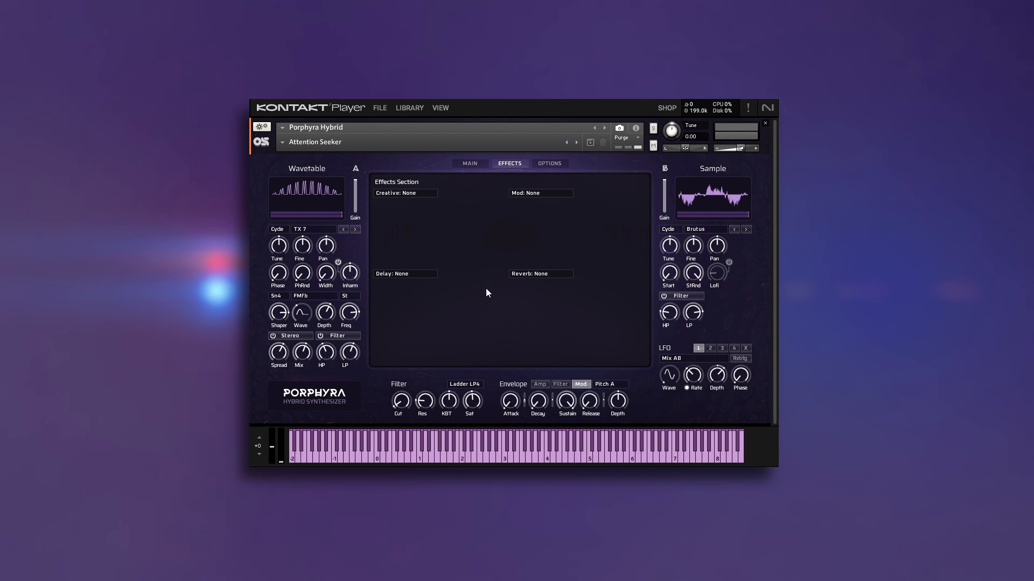
Examine the external modulation settings for Wheel and Pitch Bend in the instrument options.
click(552, 165)
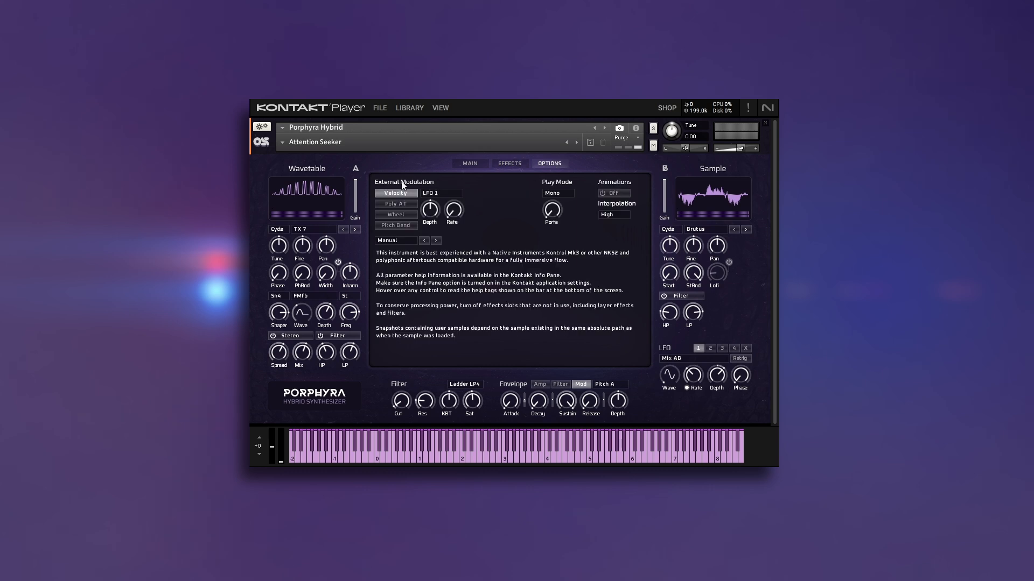
click(399, 226)
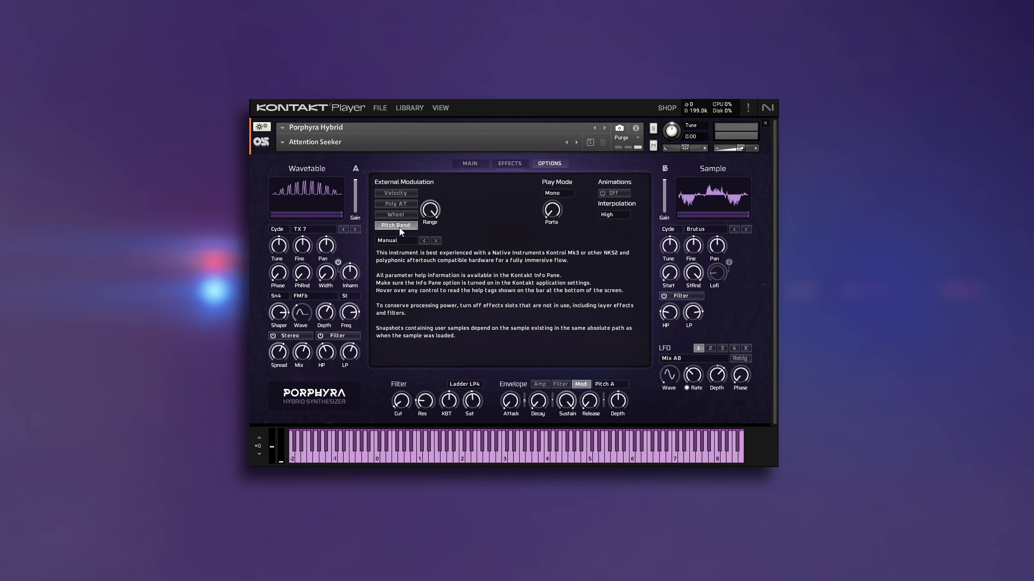
click(400, 216)
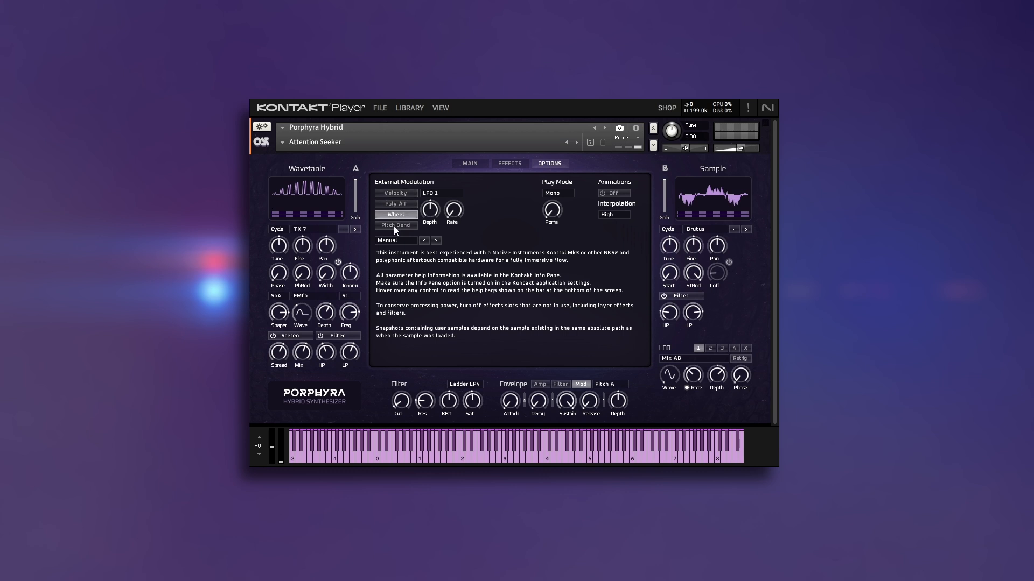
click(394, 227)
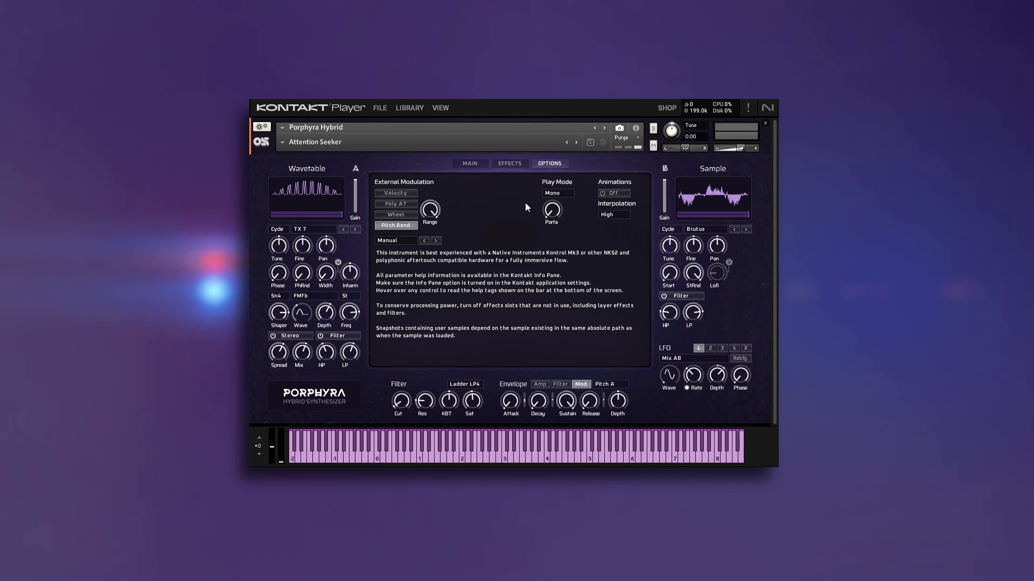
Set the play mode to Legato, and view the interpolation quality choices without changing High.
click(561, 194)
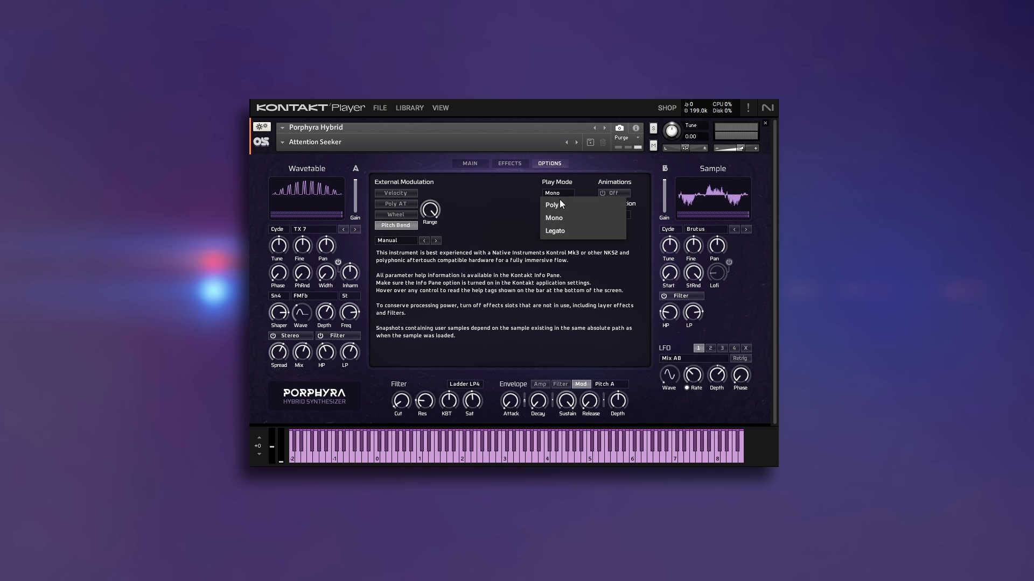
click(556, 230)
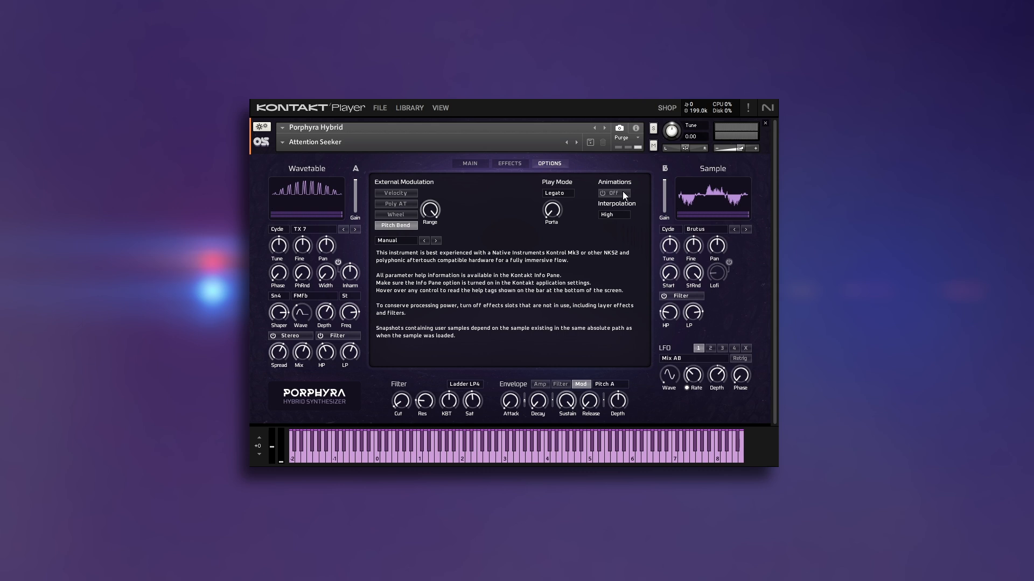
click(618, 216)
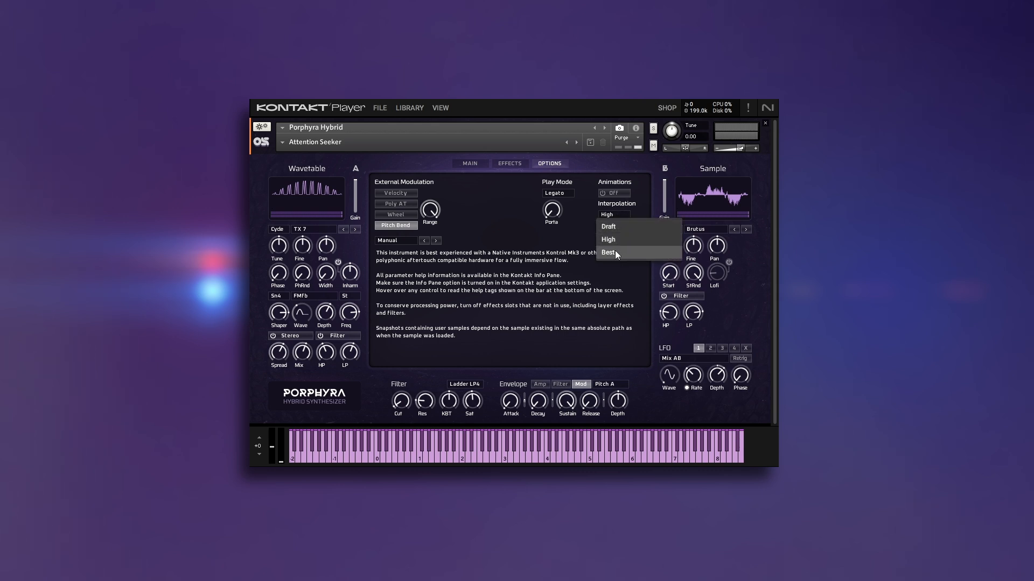
click(580, 236)
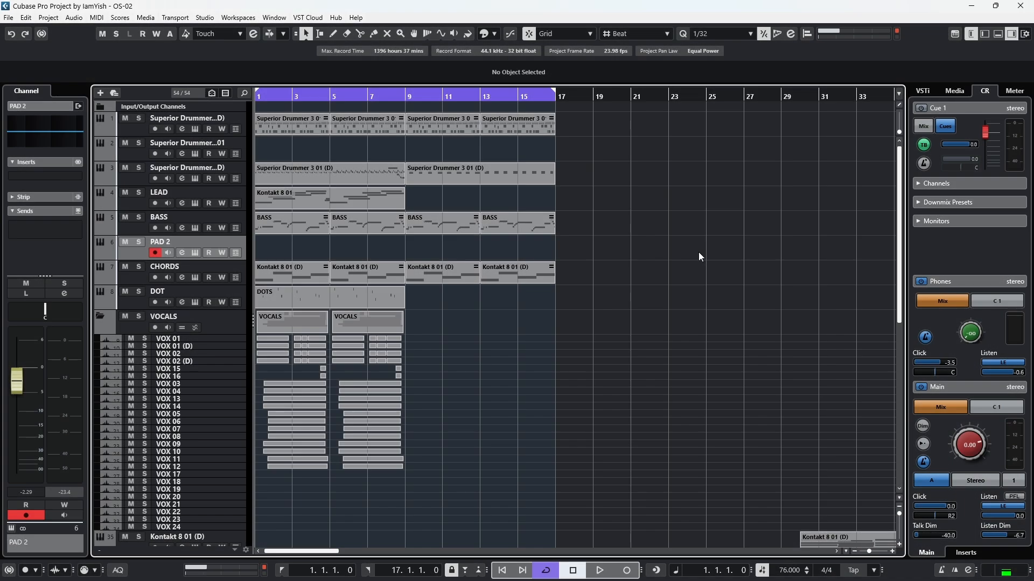
Switch to Cubase, play the project, open the CHORDS track's instrument and stop playback.
key(space)
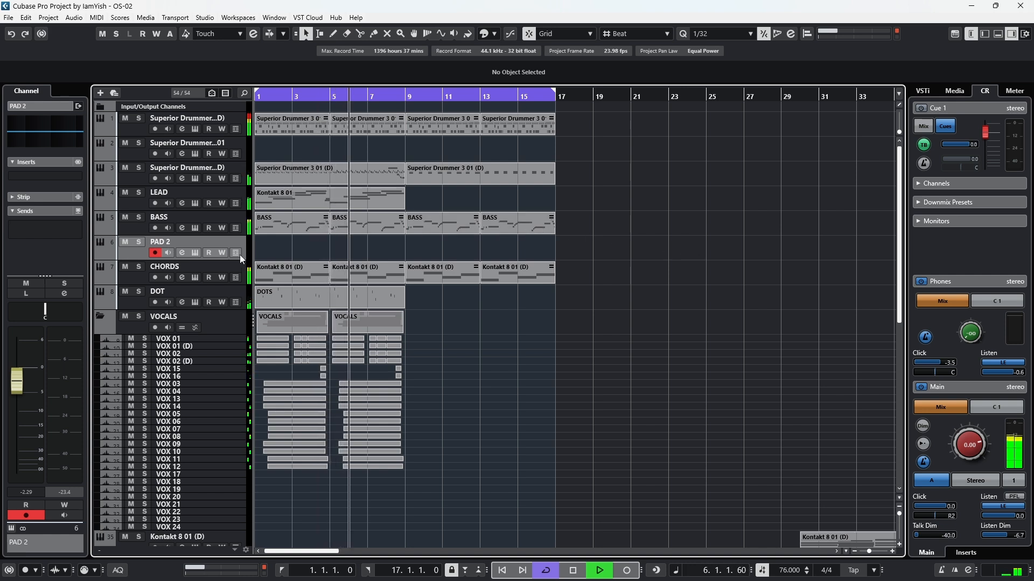
click(195, 277)
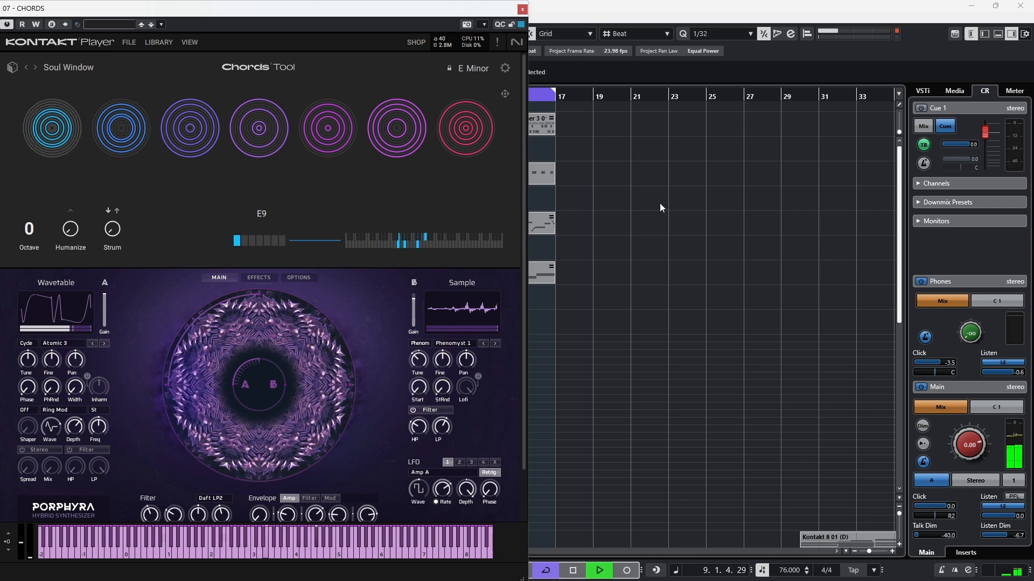
key(space)
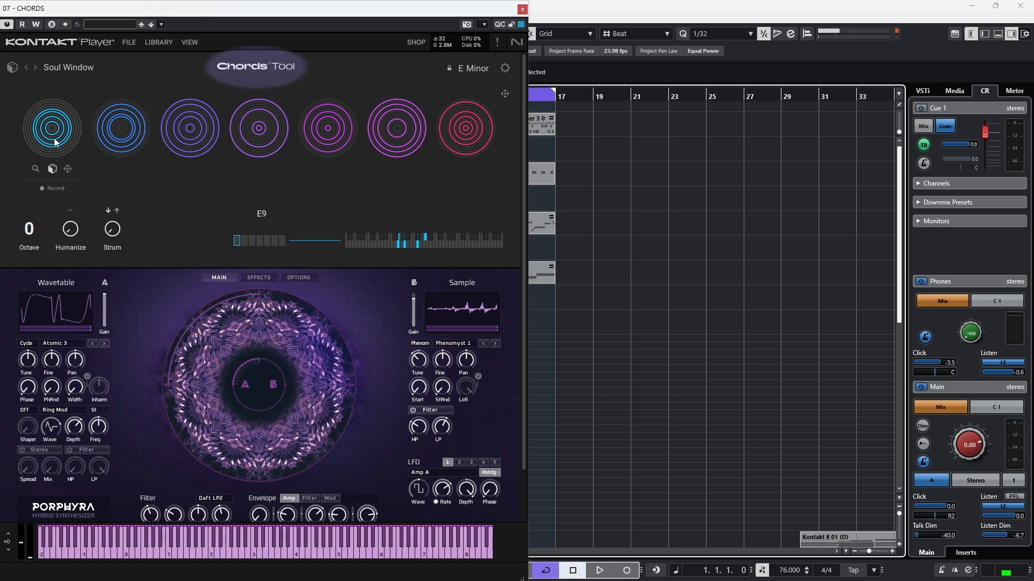
Examine the Soul Window chord set in the Chords Tool, and close the CHORDS instrument window.
mouse_move(113, 132)
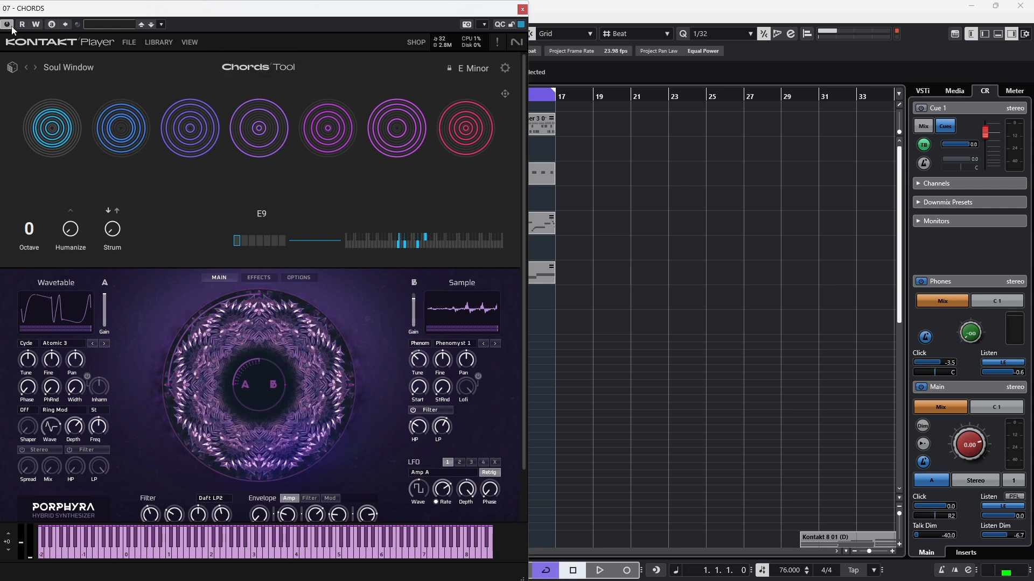
mouse_move(56, 140)
mouse_move(271, 139)
mouse_move(482, 139)
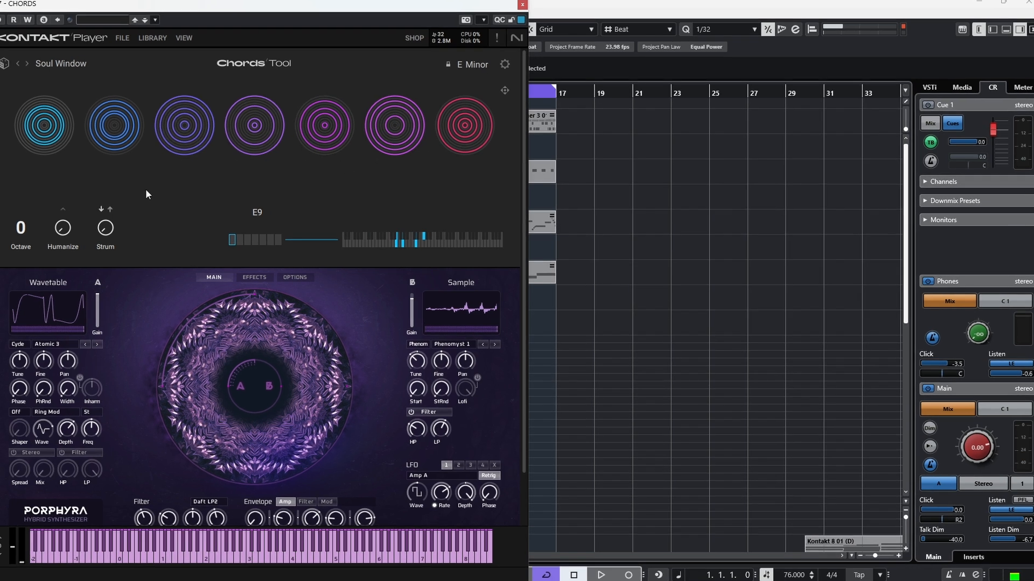
click(518, 2)
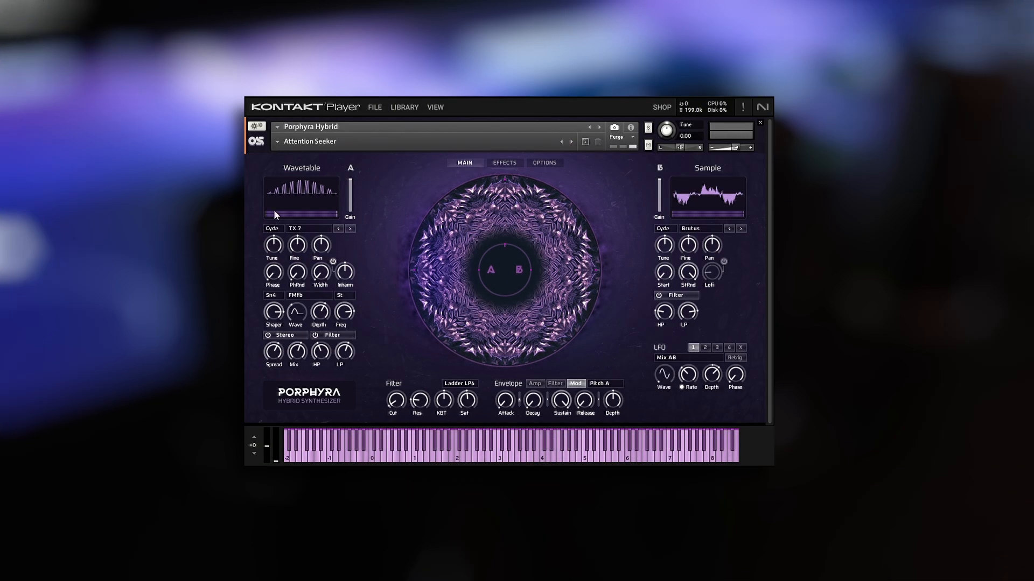
Set Porphyra's wavetable and sample oscillators to User, and load the awm92 wavetable into oscillator A.
click(273, 229)
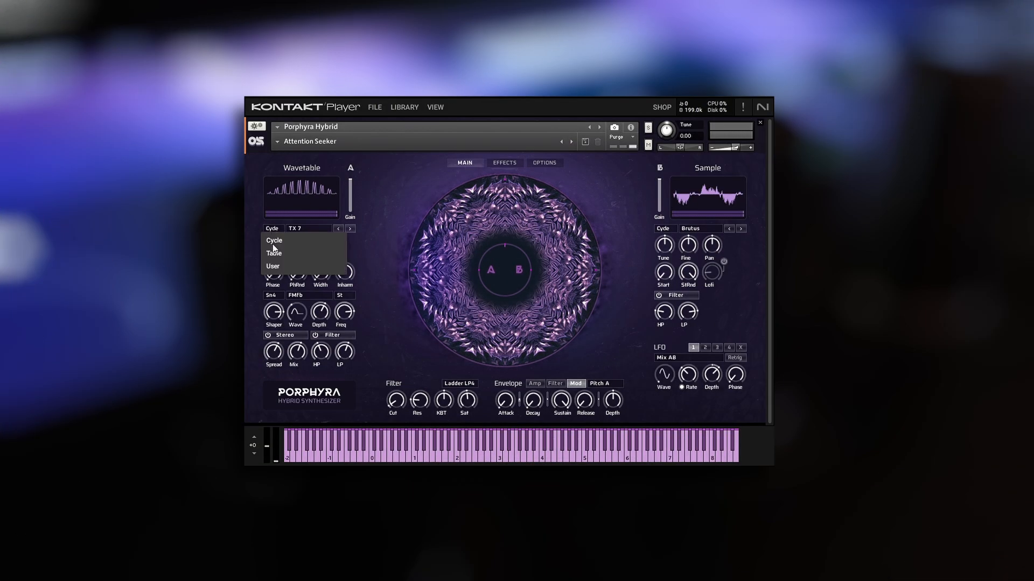
click(273, 266)
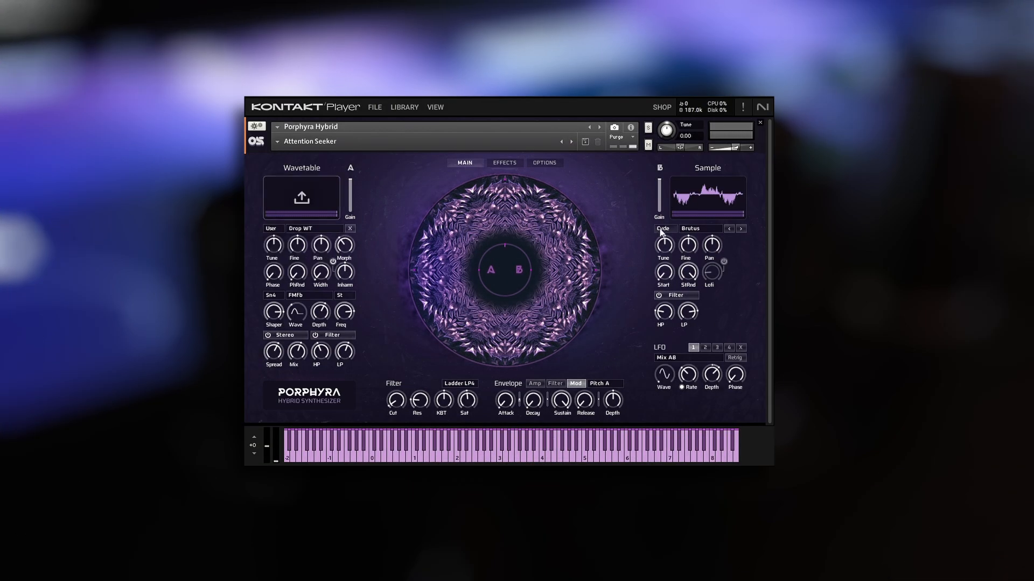
click(663, 229)
click(680, 318)
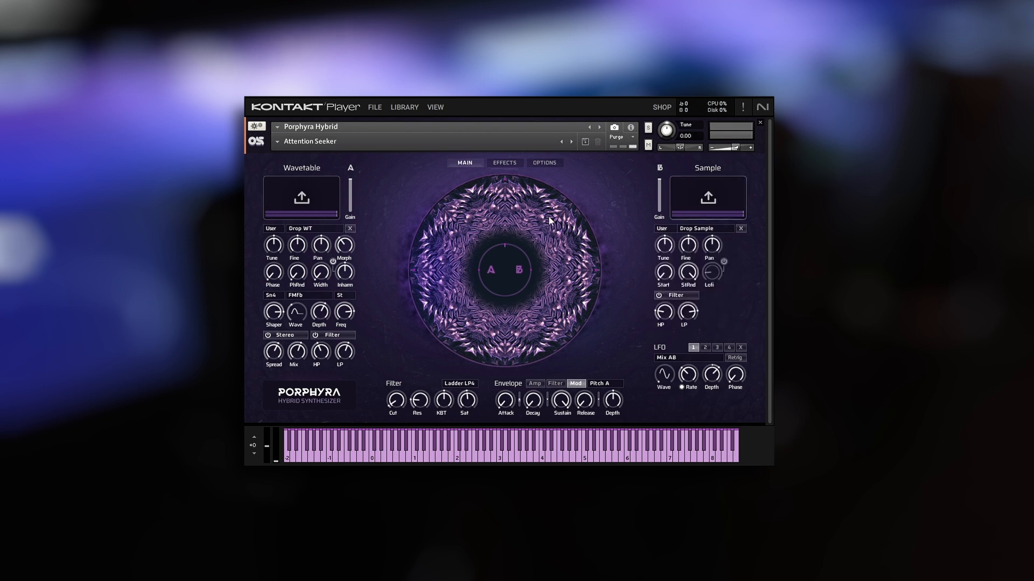
scroll(638, 257, down, 2)
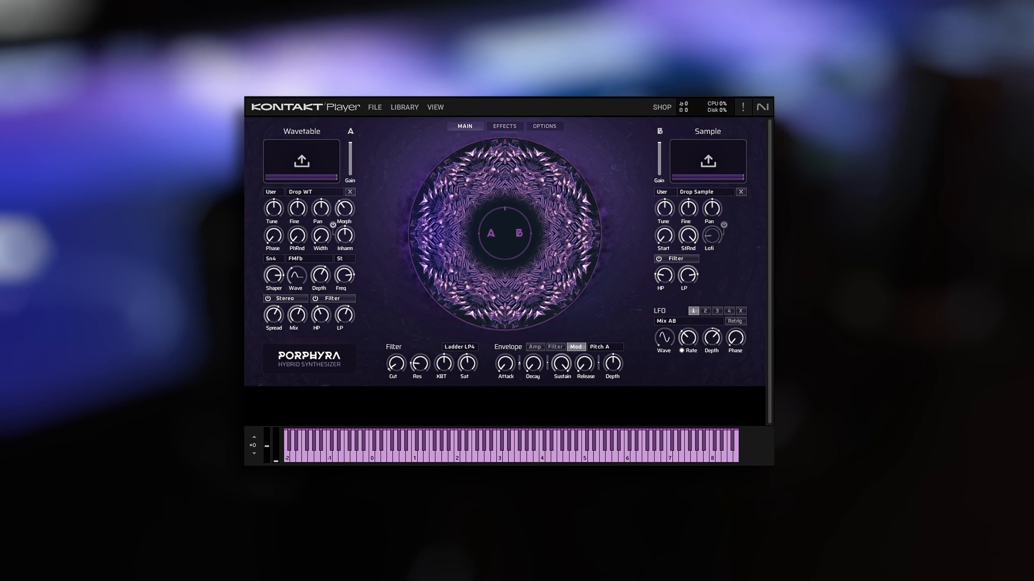
drag(215, 148, 291, 156)
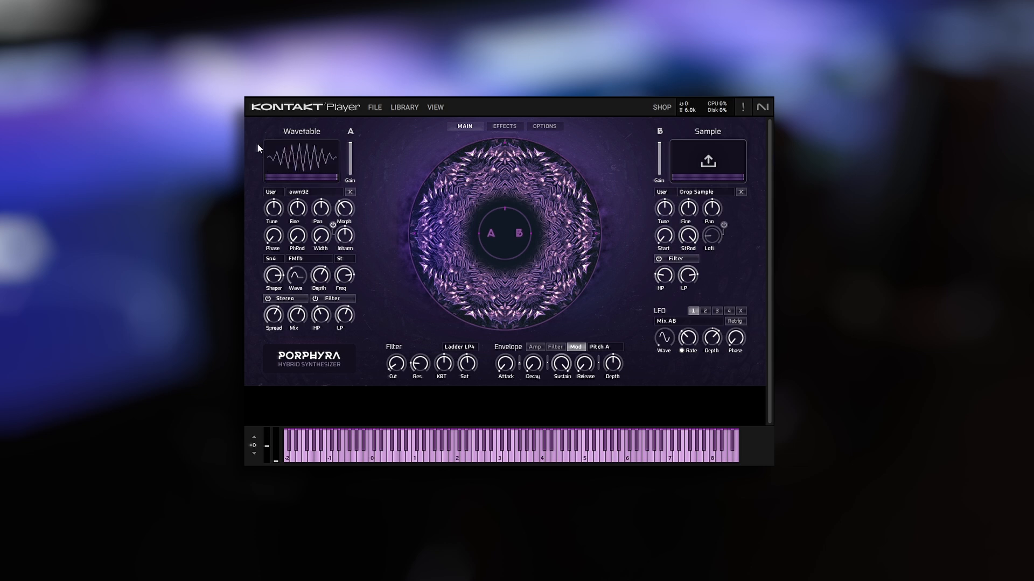
Load the factory Init Extras snapshot Init Lead Env, and load the awm92 wavetable into oscillator A.
click(435, 107)
click(468, 136)
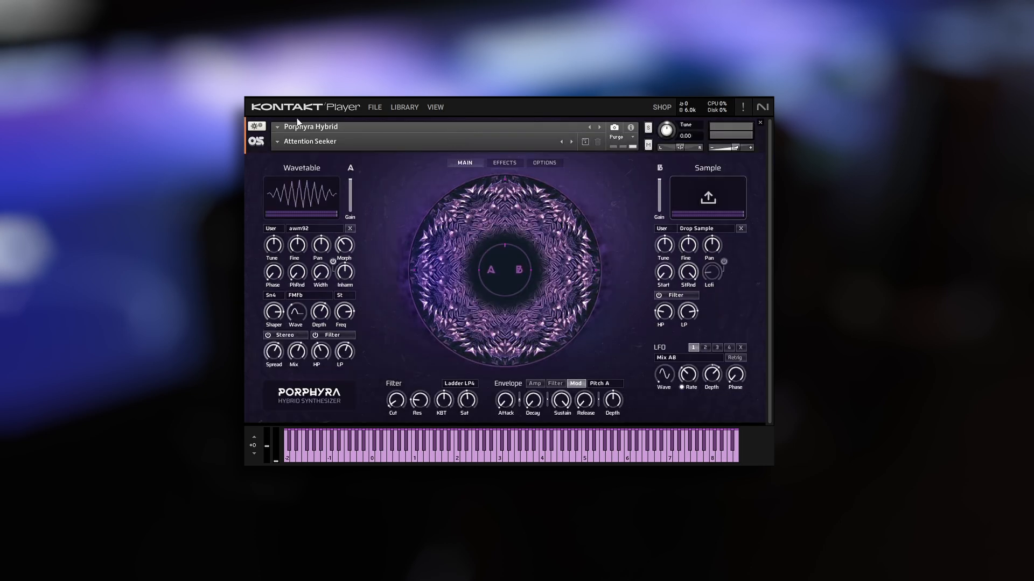
click(279, 142)
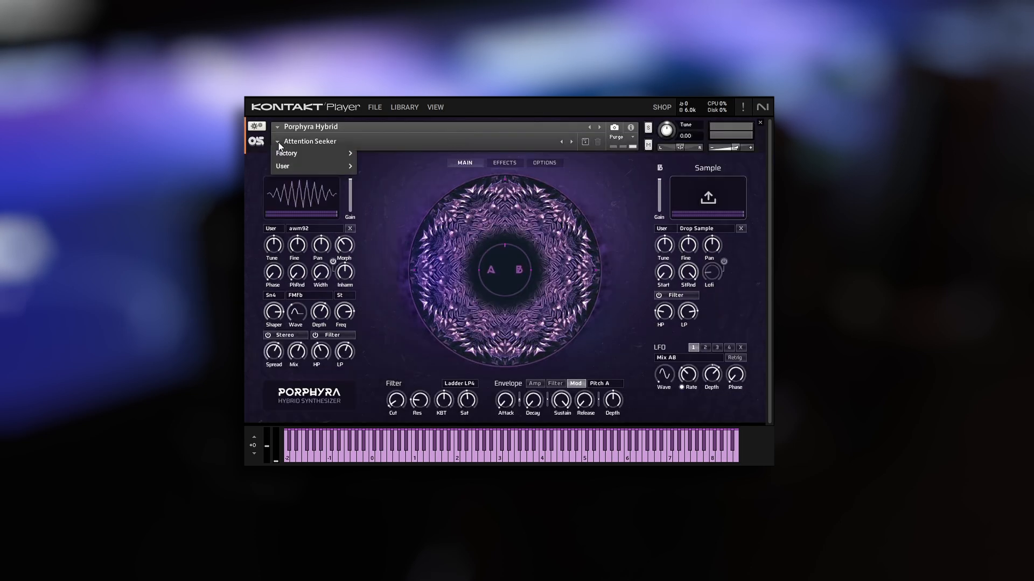
mouse_move(297, 154)
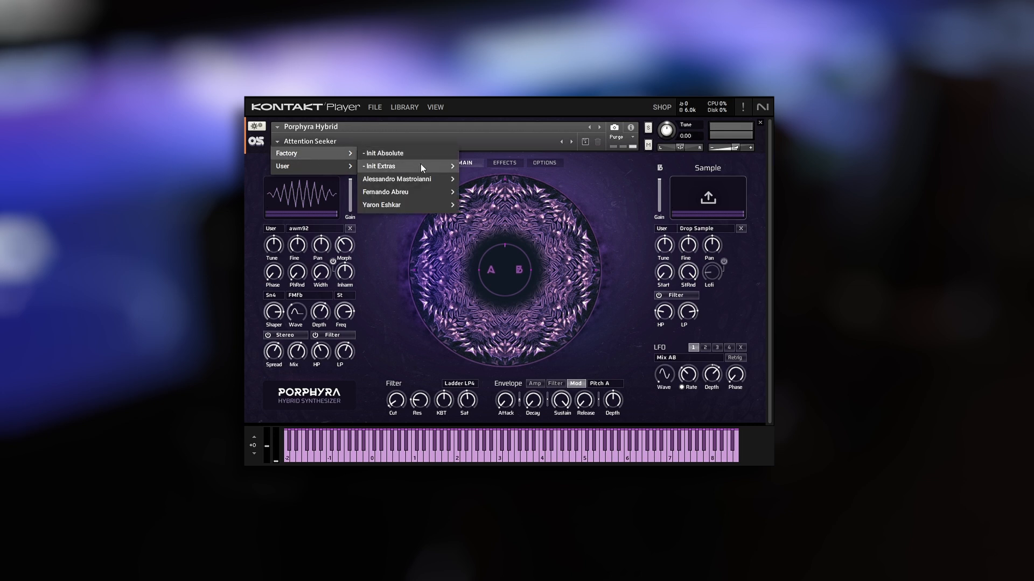
mouse_move(421, 166)
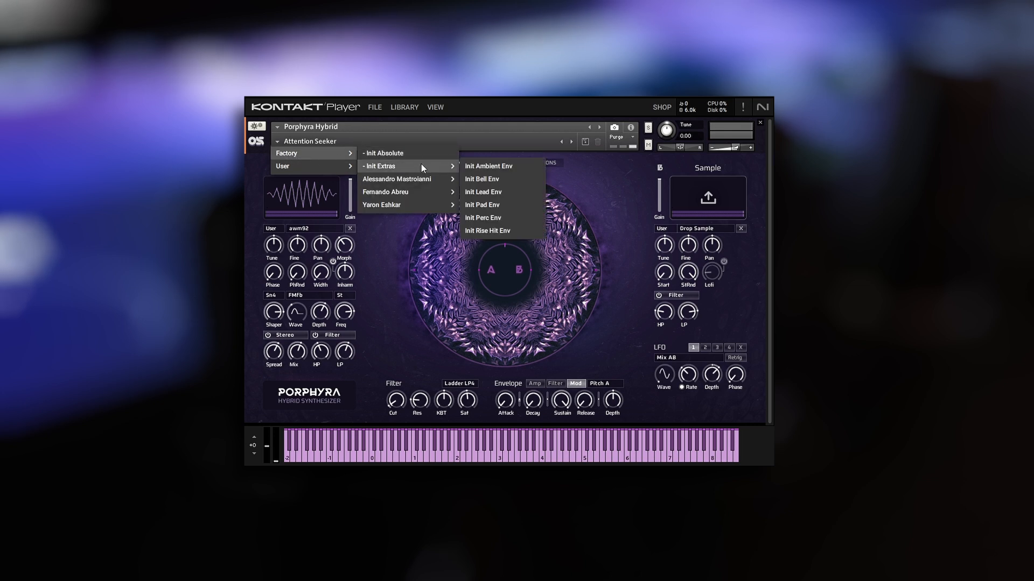
click(493, 199)
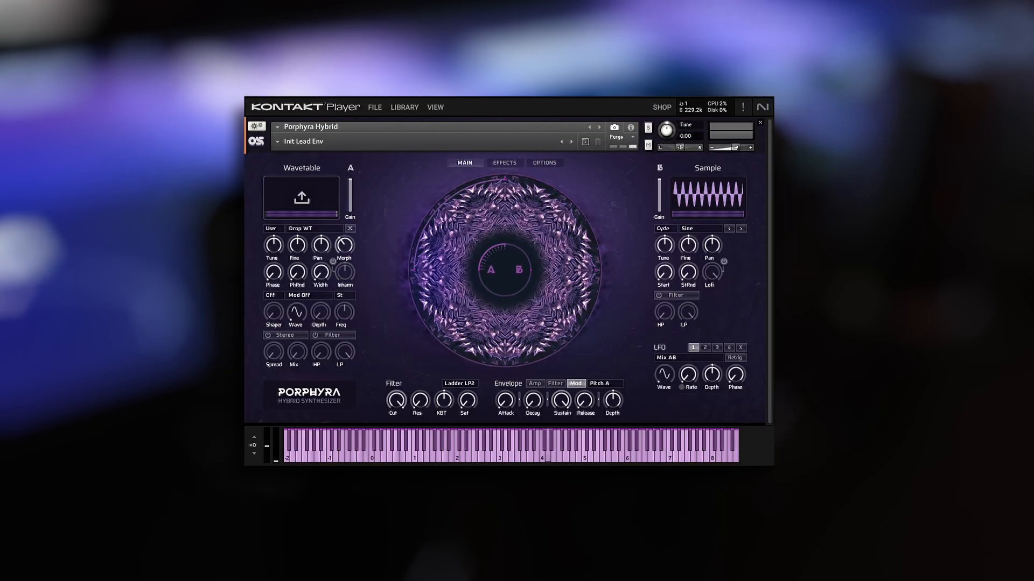
drag(664, 405, 317, 194)
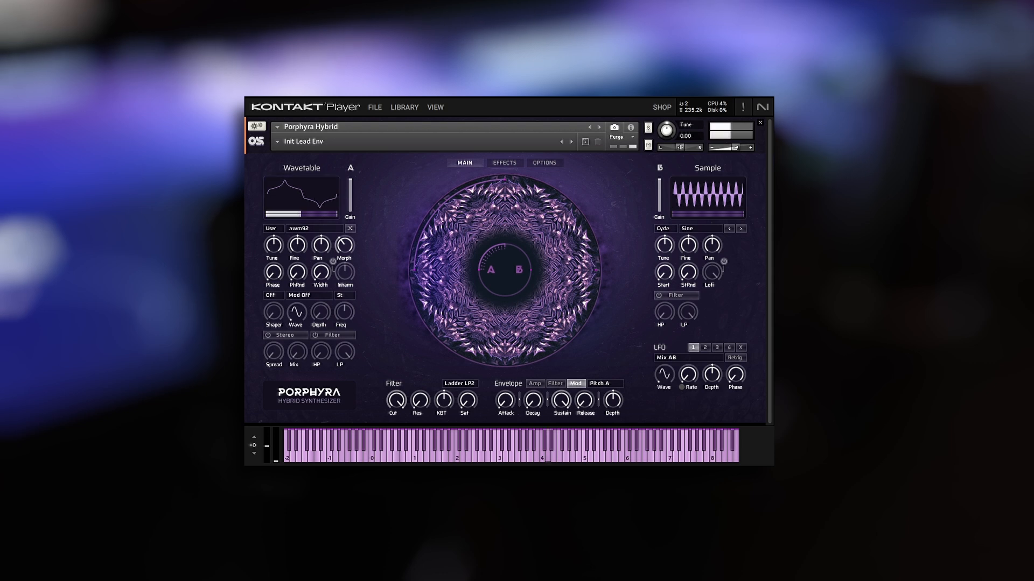
Load awm96 and then the awm7 wavetable into oscillator A, raise its Tune, and set Morph to 96.9%.
drag(392, 210, 295, 196)
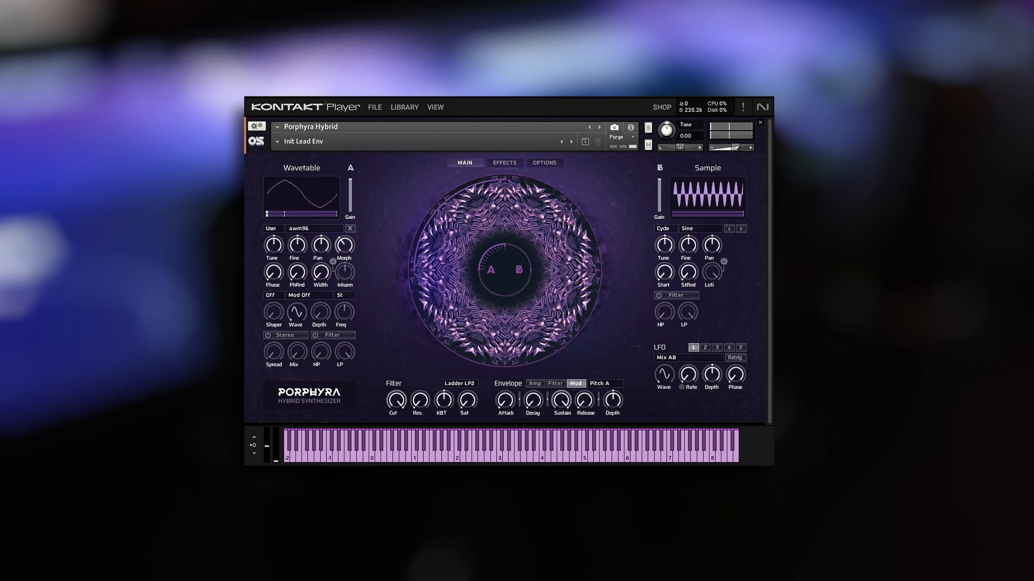
drag(320, 297, 311, 189)
drag(271, 250, 371, 186)
click(345, 245)
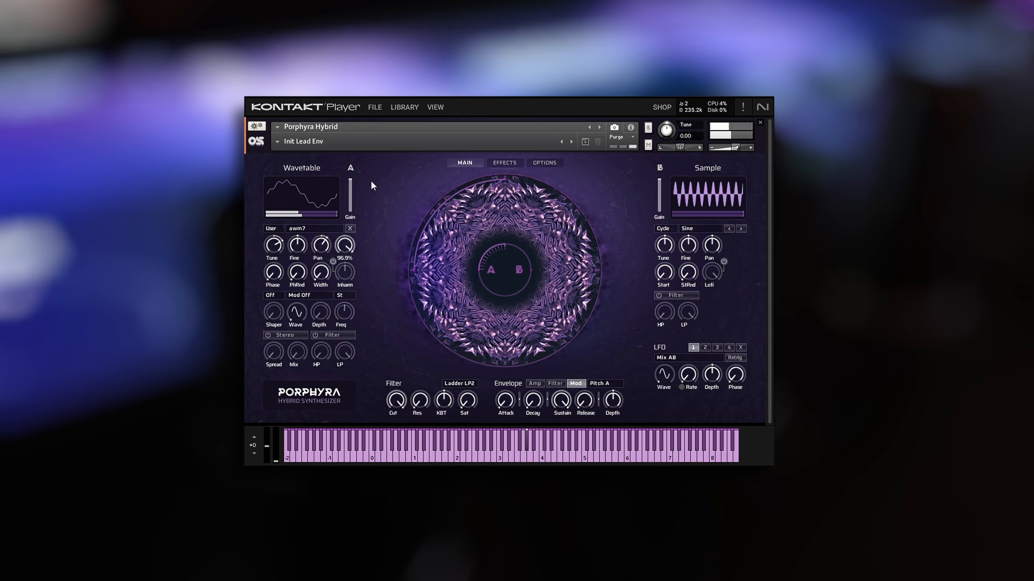
Raise oscillator A's Fine and Phase amounts, and set its Width to 29.7%.
drag(301, 246, 306, 225)
drag(278, 278, 315, 234)
drag(320, 275, 330, 243)
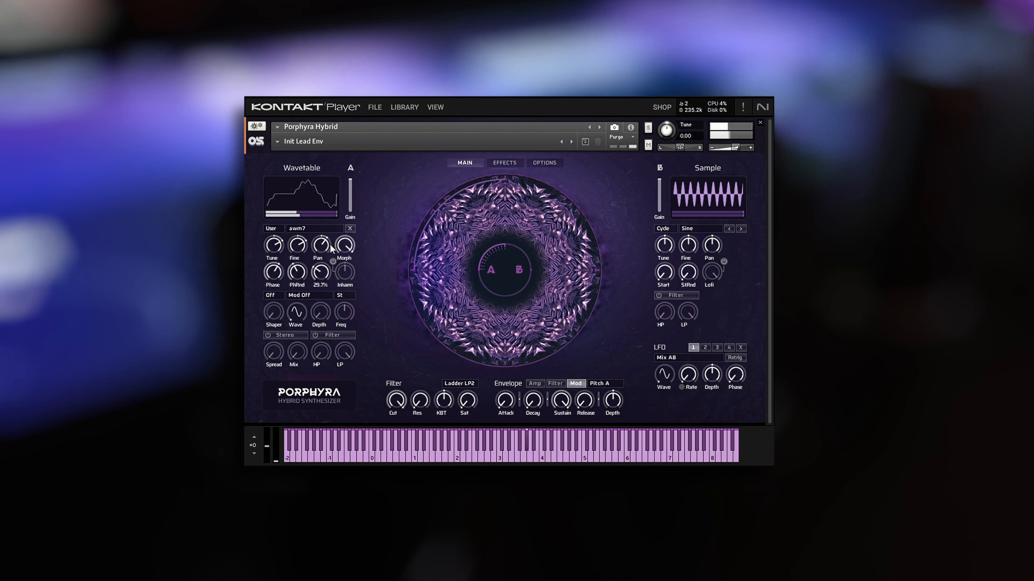
Set oscillator A's shaper type to As-+ and raise the Shaper amount.
click(279, 296)
click(278, 308)
drag(279, 319, 282, 292)
Set oscillator A's modulation mode to PM->WT and adjust its modulator wave, depth and frequency.
click(296, 296)
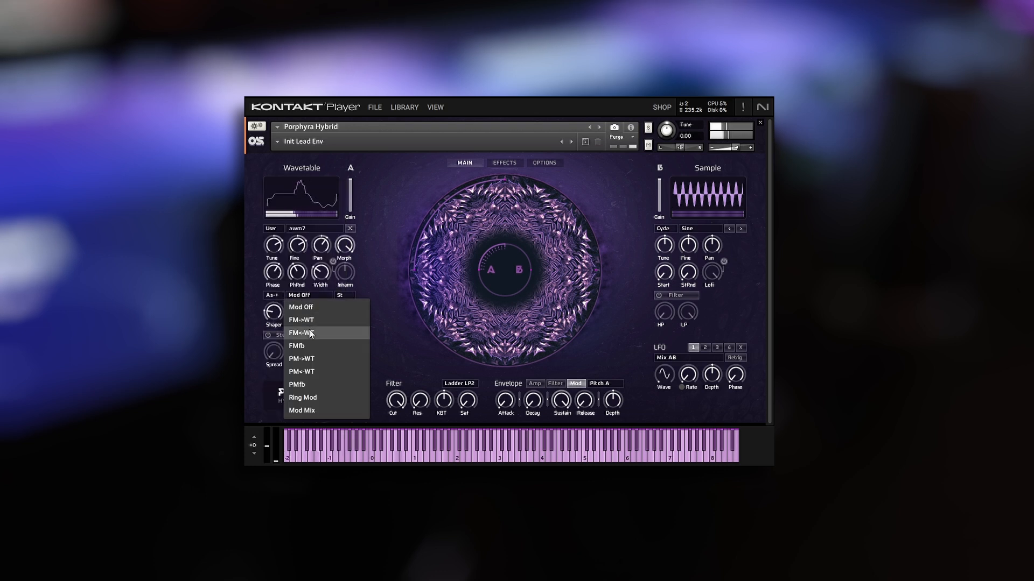
click(302, 359)
drag(304, 296, 326, 279)
drag(340, 315, 343, 358)
drag(354, 397, 363, 337)
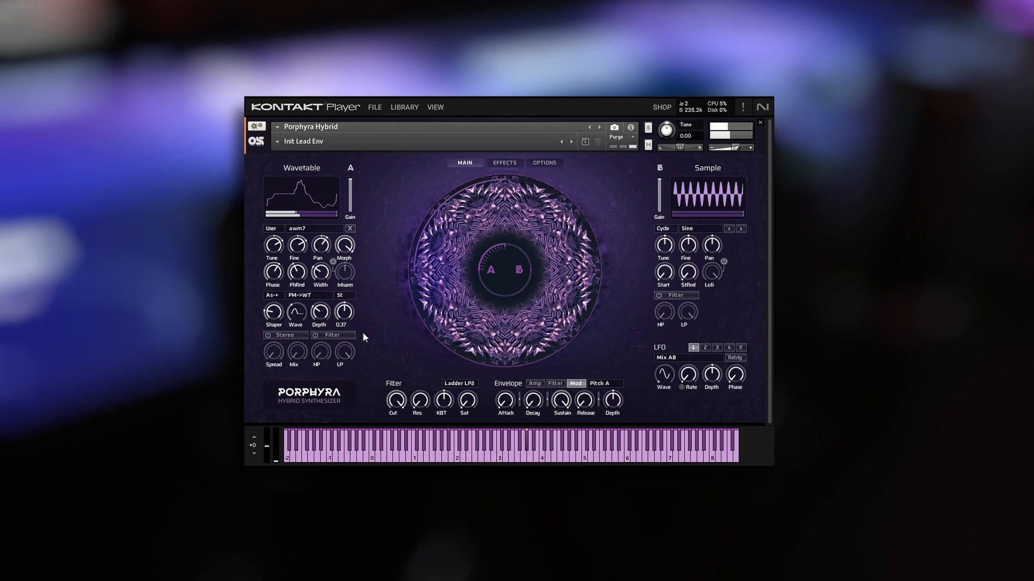
ctrl+click(346, 313)
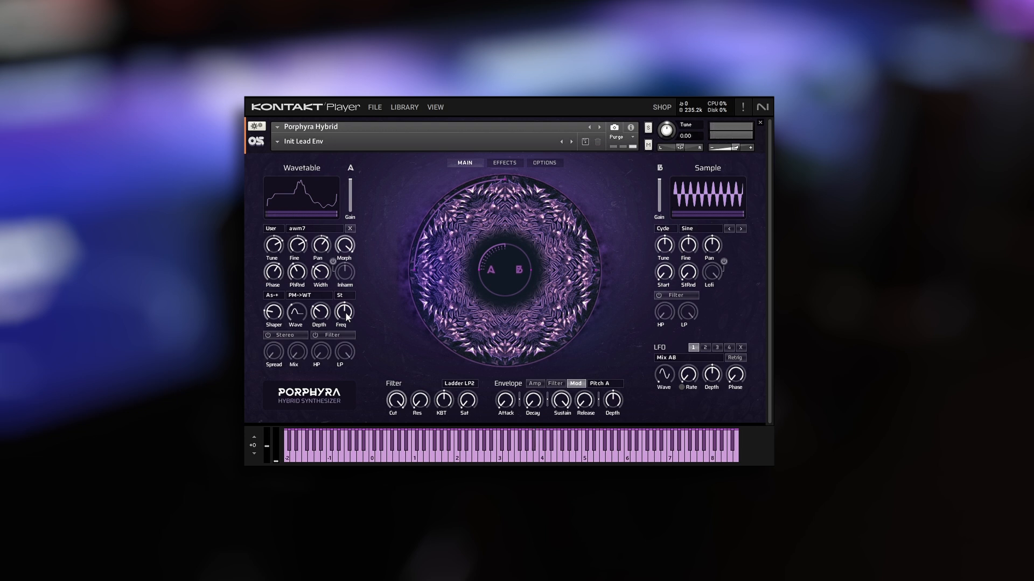
Raise the Spread in oscillator A's Stereo section and compare the sound with the section off and on.
drag(267, 345, 339, 253)
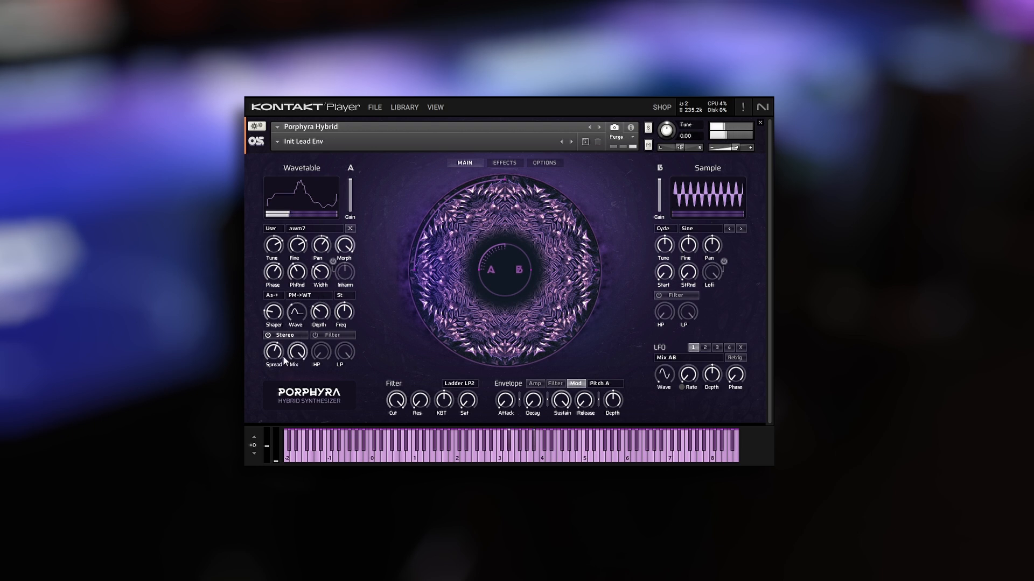
click(274, 332)
click(274, 333)
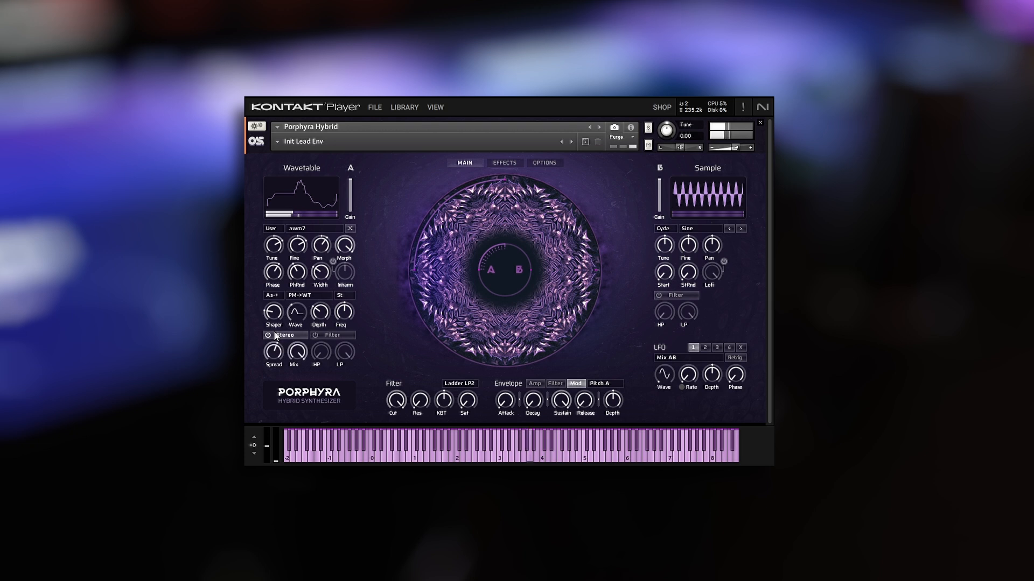
Enable oscillator A's own filter, adjust its high-pass cutoff, and set the low-pass cutoff to 26.3 kHz.
click(315, 335)
drag(344, 352, 329, 313)
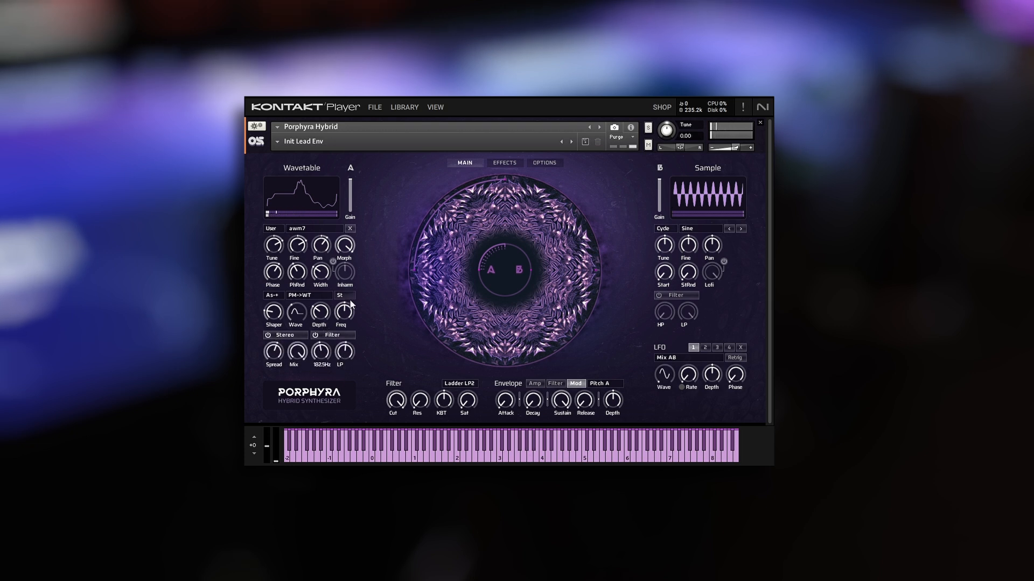
drag(321, 352, 361, 293)
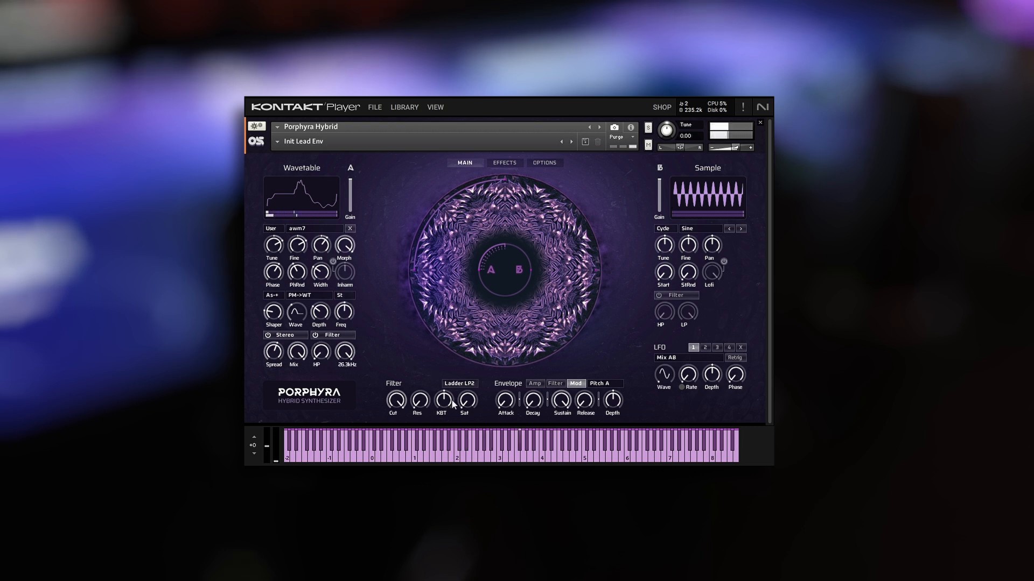
Set the Ladder LP2 filter's cutoff to 1.0 kHz, raise its resonance, and set saturation to 100%.
drag(396, 400, 393, 441)
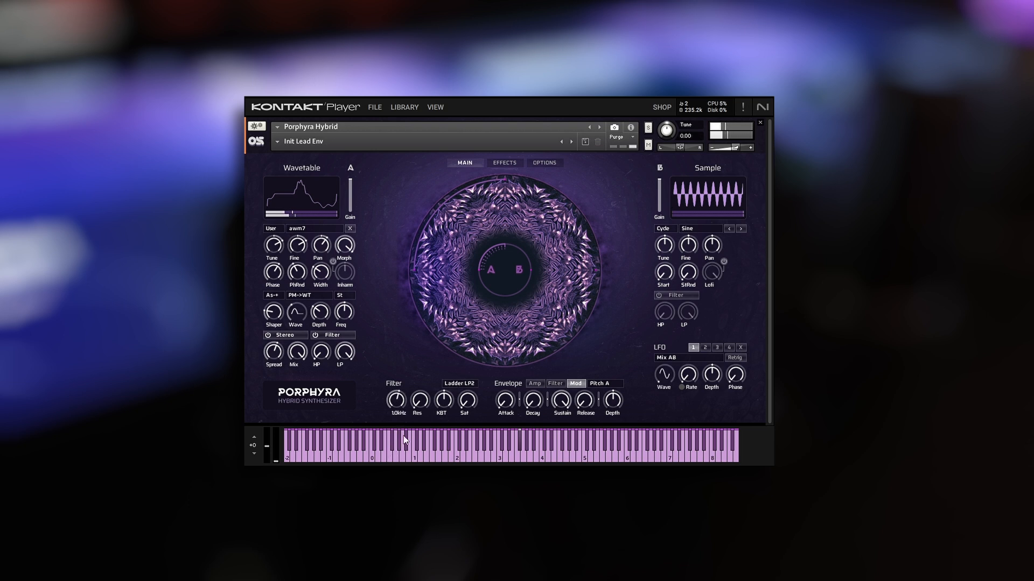
drag(416, 404, 422, 370)
drag(466, 400, 509, 287)
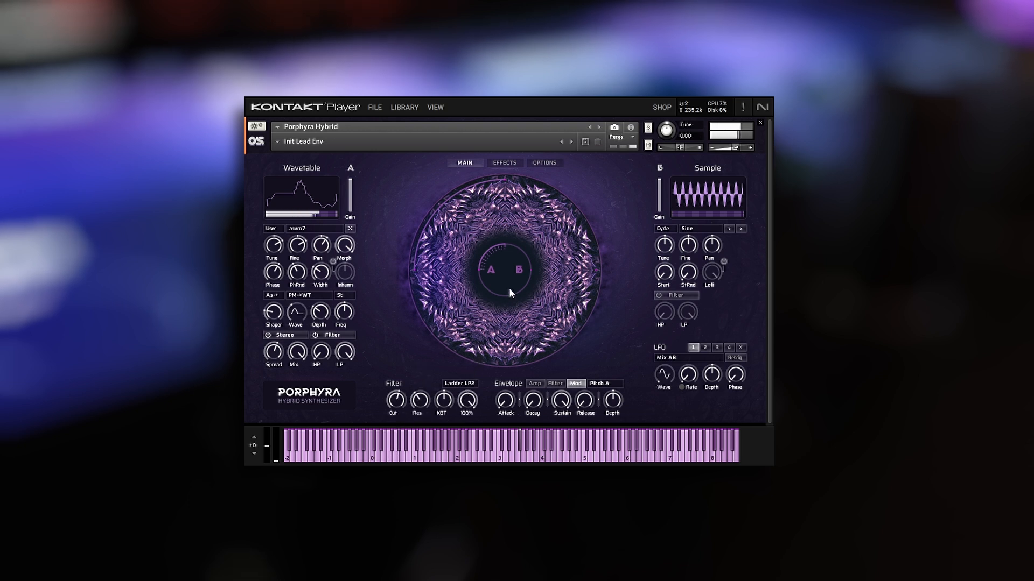
Lower the Volume in the Amp envelope, and load the SPOSC2-Log 01 05 4 wavetable into oscillator A.
click(540, 386)
drag(613, 405, 613, 435)
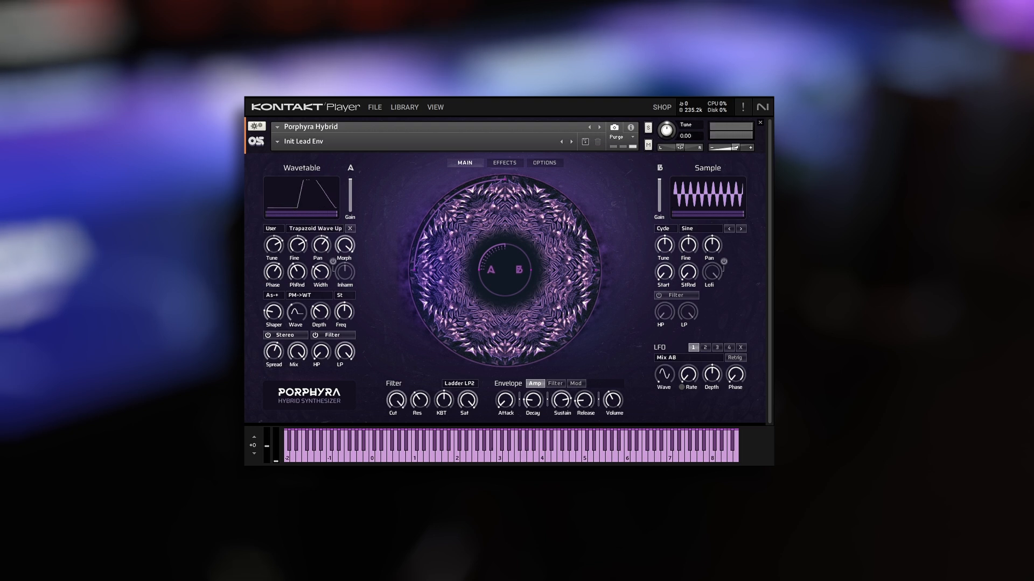
drag(473, 280, 300, 201)
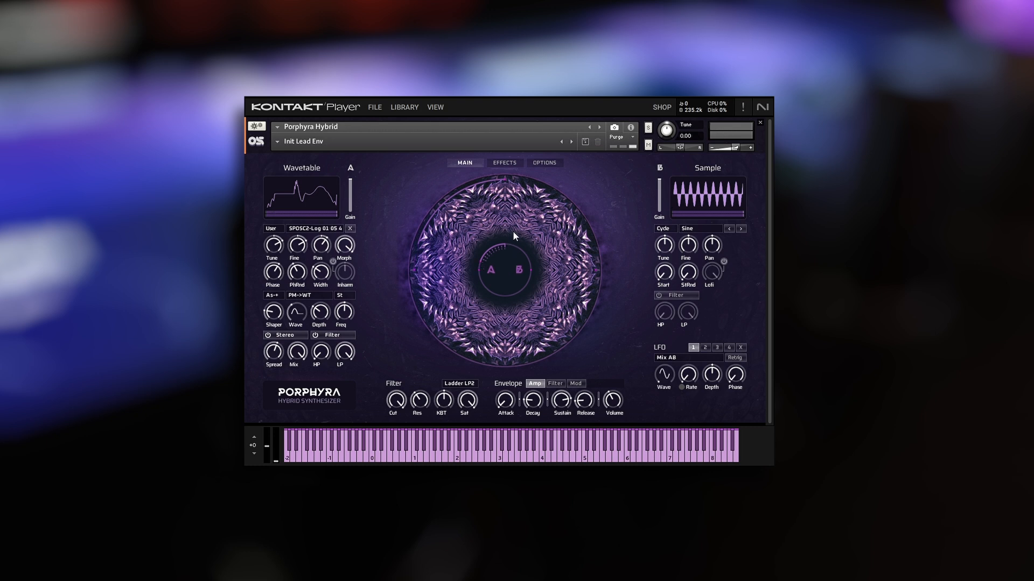
Try the user samples Series Figurative 03D and Modulo SinCos 00.500 in oscillator B, ending with 01 +02+03 Smooth.
drag(537, 264, 688, 205)
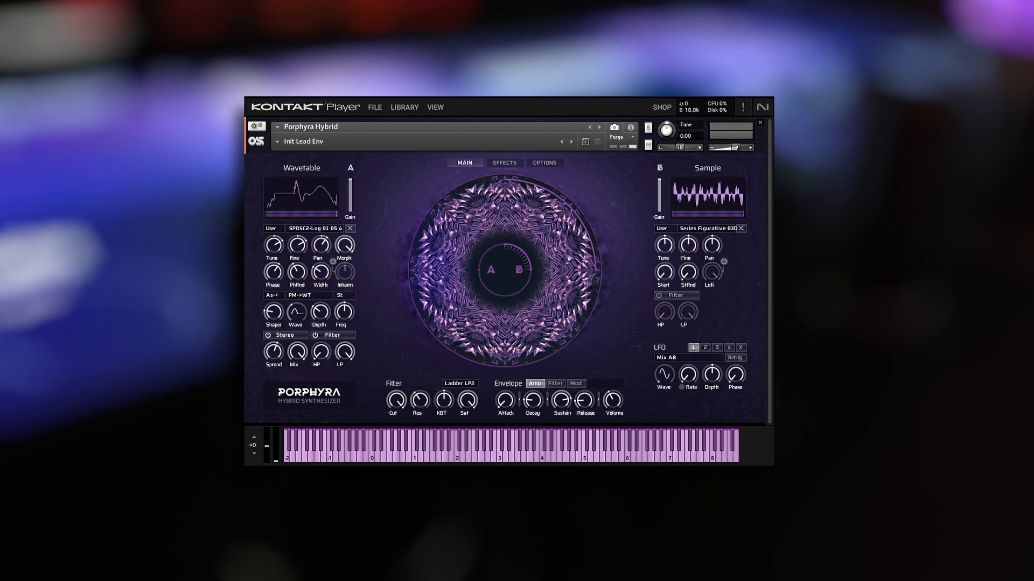
drag(748, 229, 728, 202)
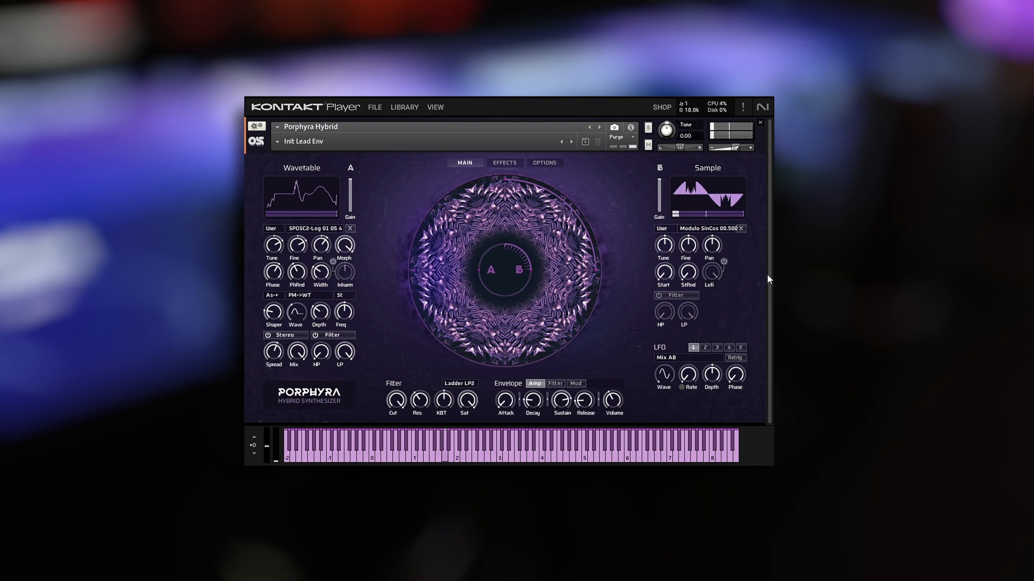
click(742, 228)
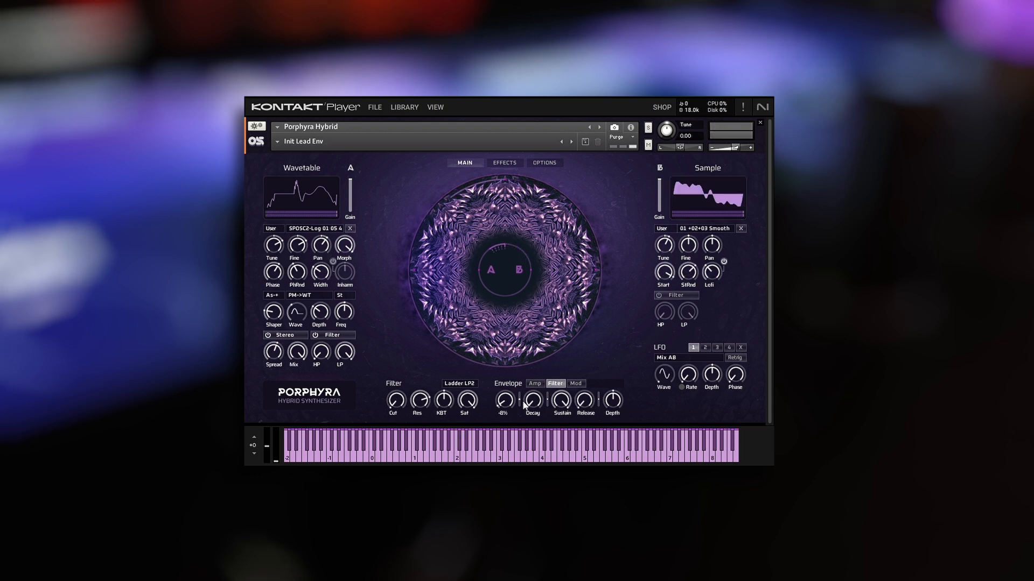
Set the main filter's cutoff to 867.1 Hz and assign LFO 1 to Filter Cut.
drag(399, 403, 416, 346)
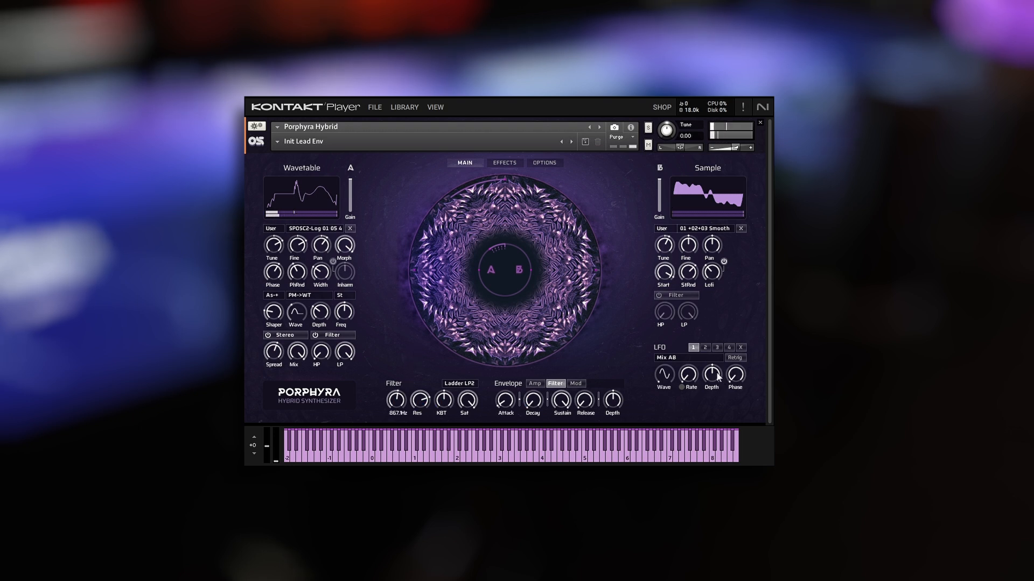
click(668, 357)
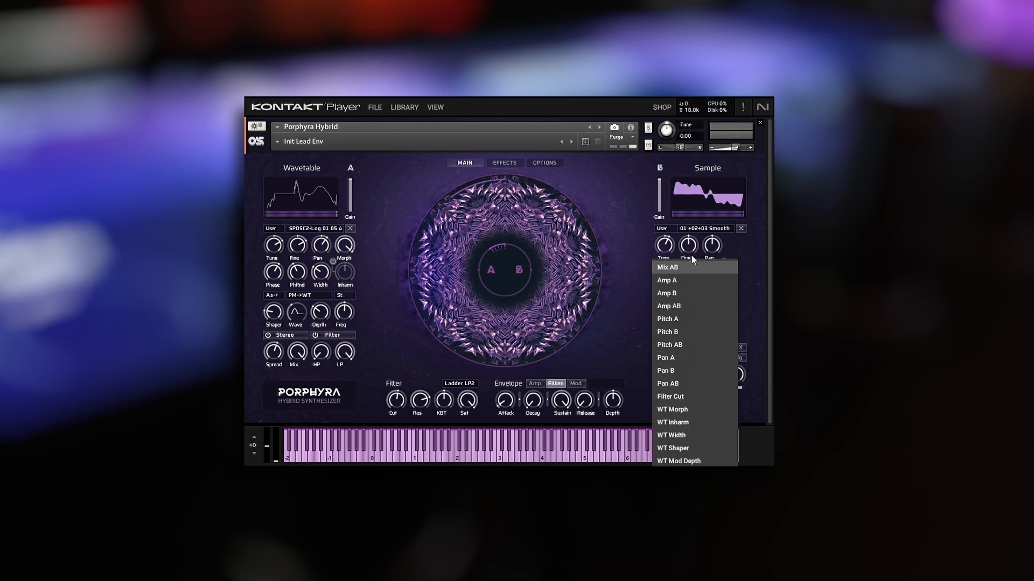
click(687, 396)
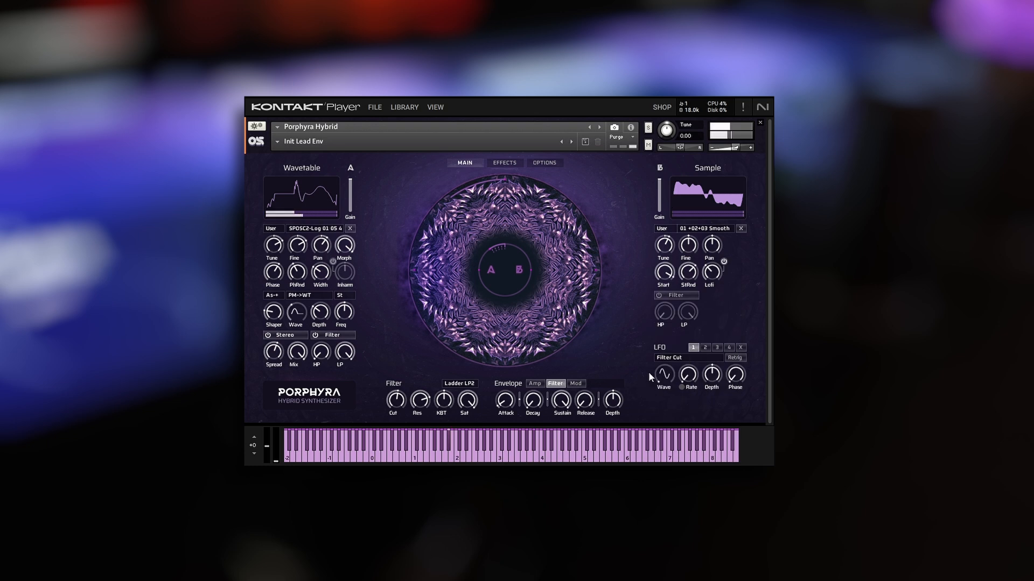
Lower the cutoff slightly, set LFO 1's depth to 96% and raise its rate, and set the filter resonance to 36.9%.
drag(396, 401, 395, 410)
drag(711, 378, 722, 324)
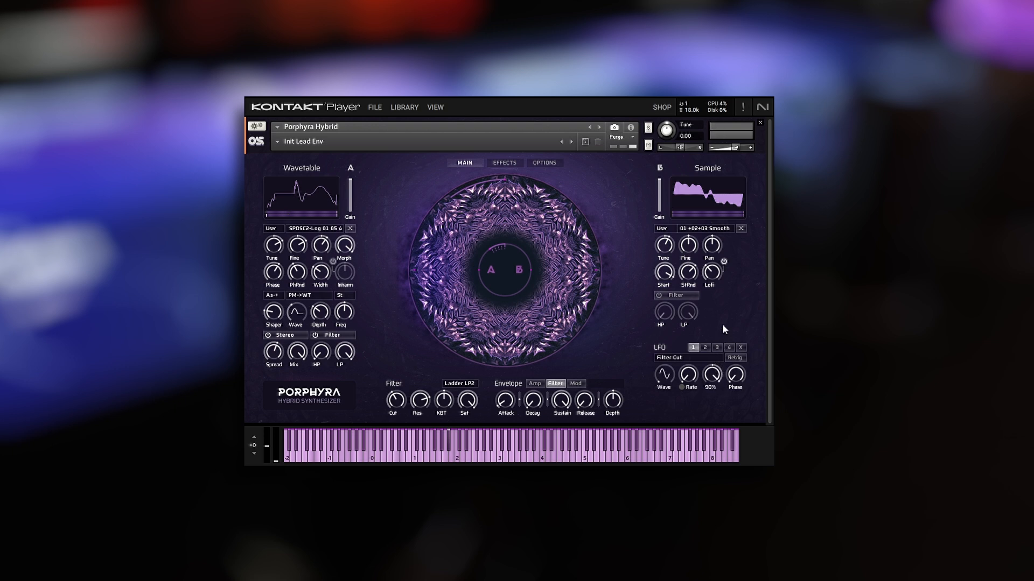
drag(691, 377, 700, 335)
drag(419, 400, 421, 442)
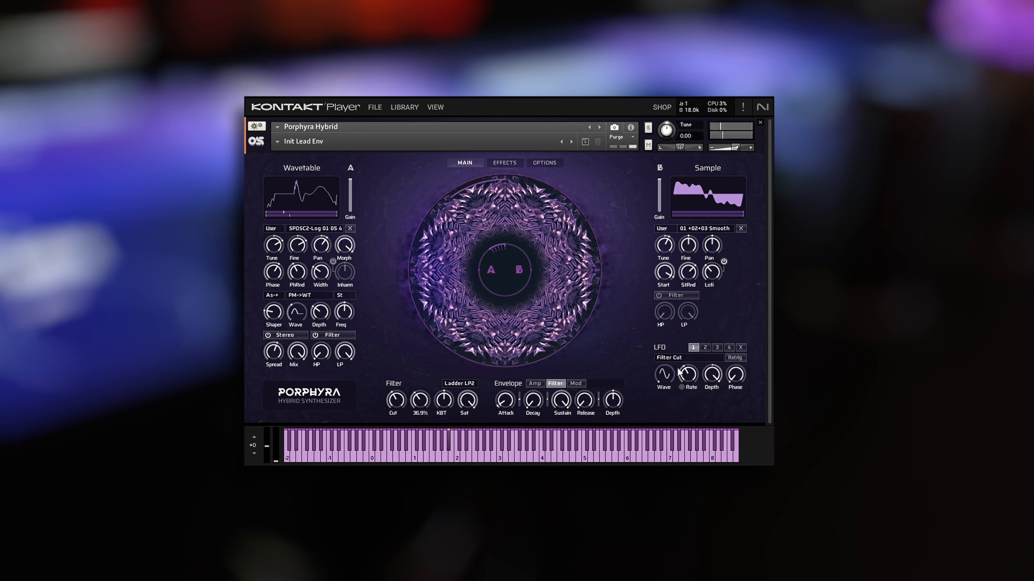
Raise LFO 1's rate further, adjust its phase, and reduce its depth slightly.
drag(688, 374, 743, 342)
click(743, 374)
drag(717, 378, 718, 390)
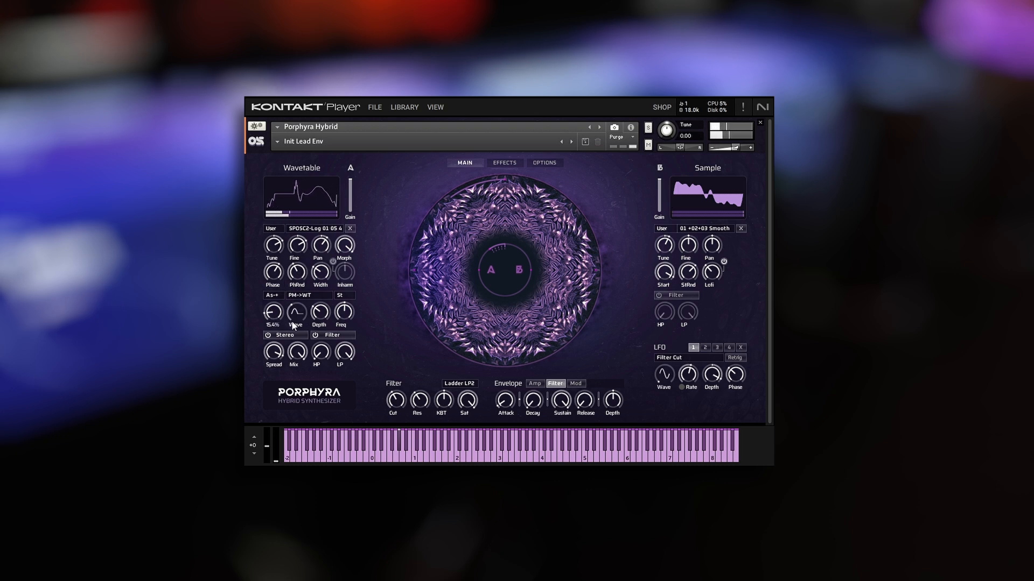
Change oscillator A's shaper type to Sn3 and raise the Shaper amount.
click(277, 295)
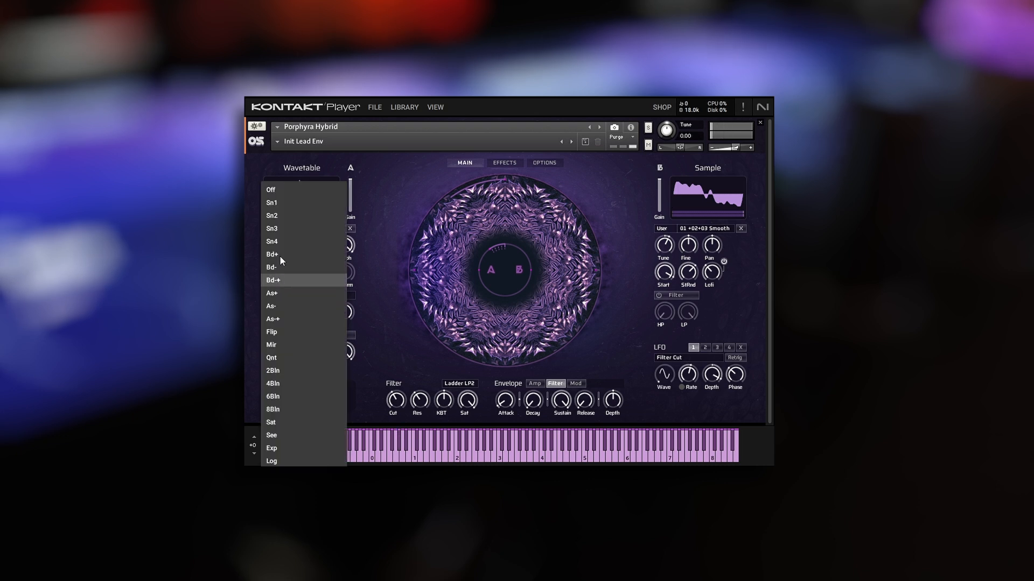
click(281, 229)
drag(275, 318, 283, 268)
Start Learn MIDI CC automation for oscillator A's Shaper amount.
right_click(270, 315)
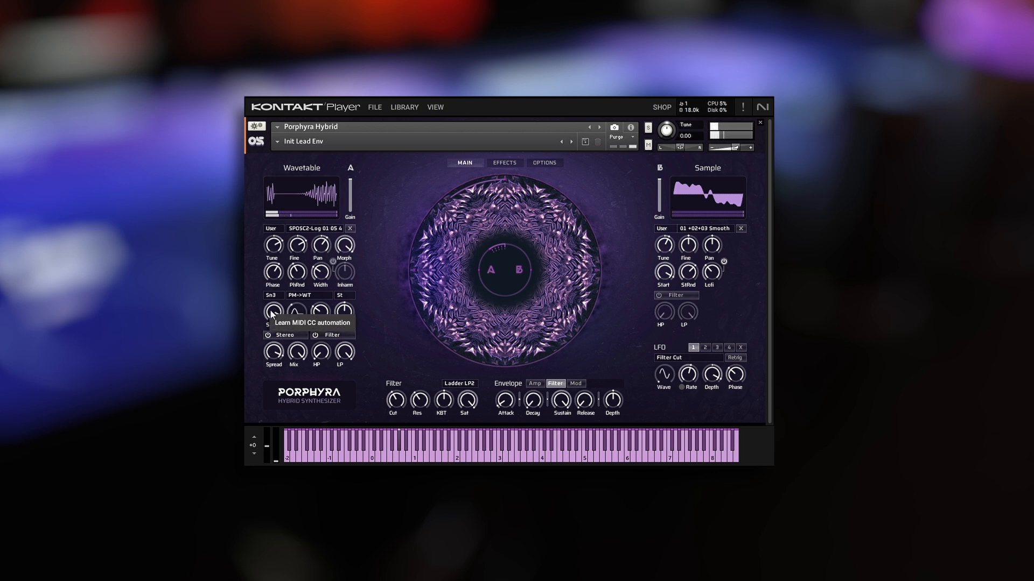
click(270, 314)
mouse_move(275, 311)
mouse_down()
mouse_move(273, 341)
mouse_move(275, 315)
mouse_up()
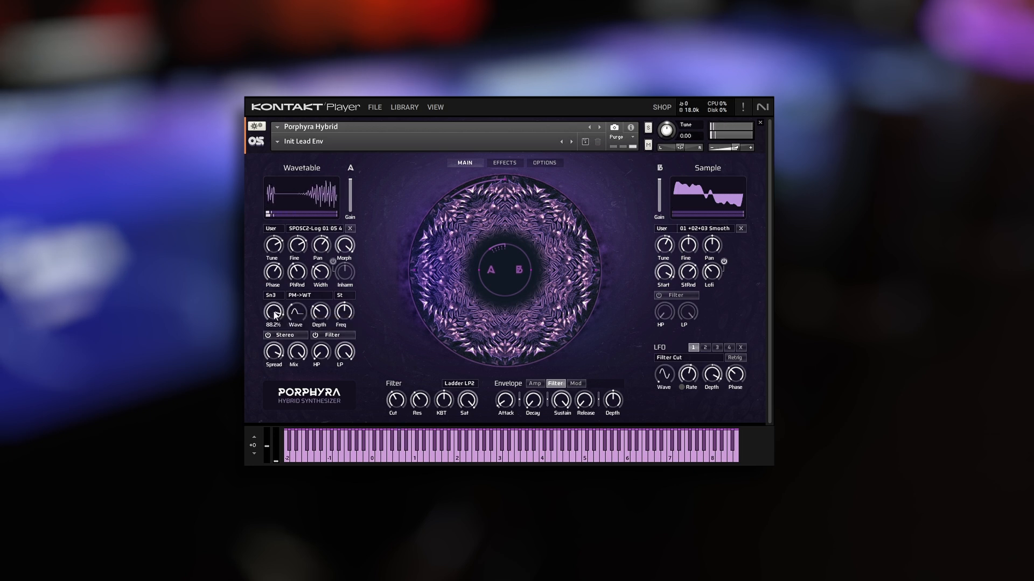
right_click(273, 312)
click(295, 323)
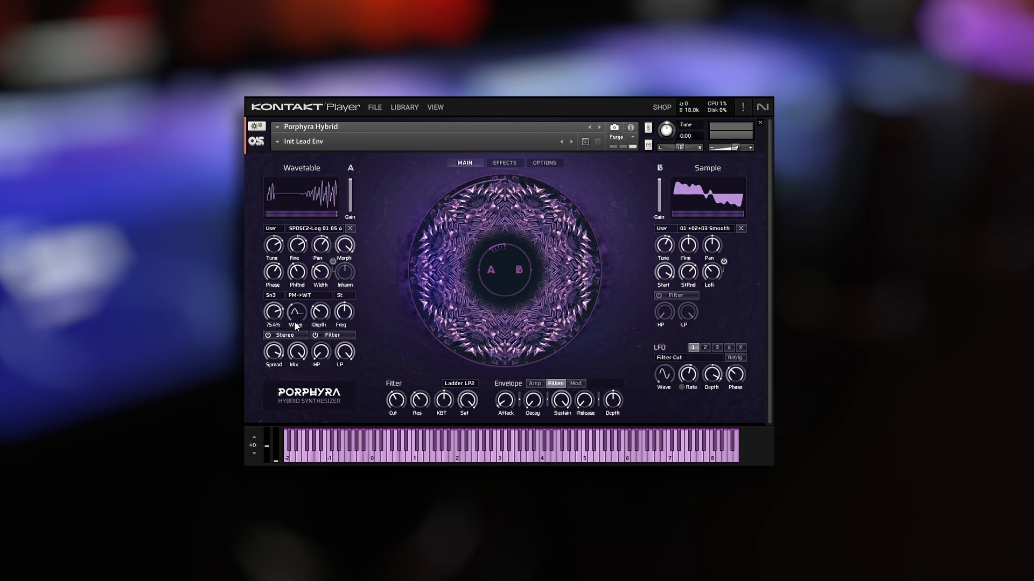